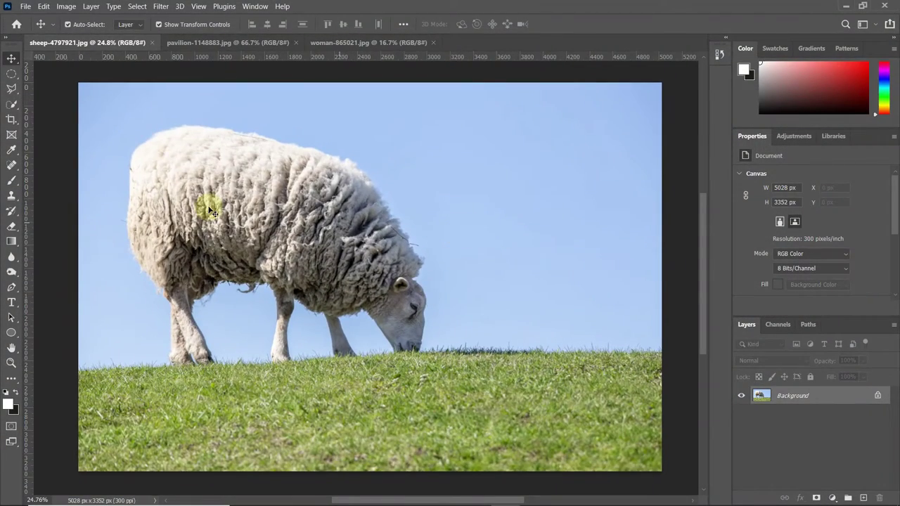
Quick-select the sheep's back, head and upper wool edge.
{"action": "right_click", "coordinate": [11, 105]}
{"action": "left_click", "coordinate": [64, 114]}
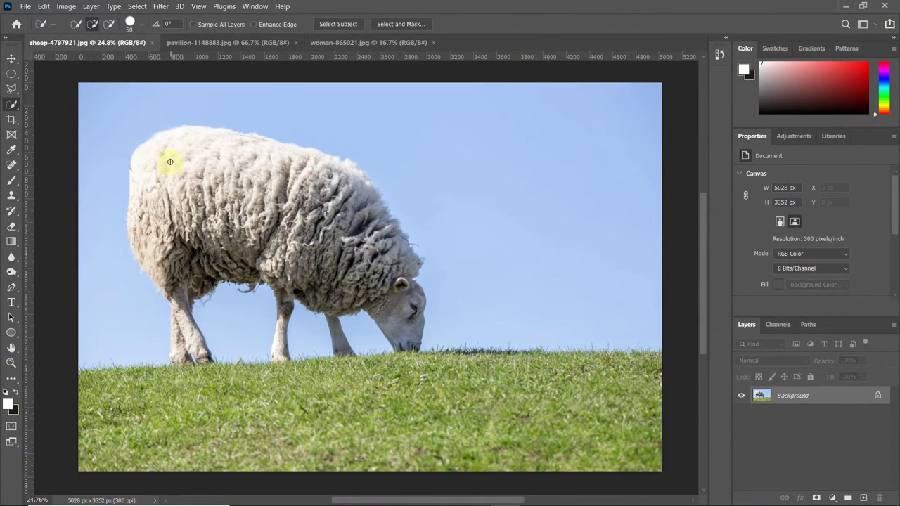
{"action": "left_click_drag", "start_coordinate": [169, 162], "coordinate": [398, 274]}
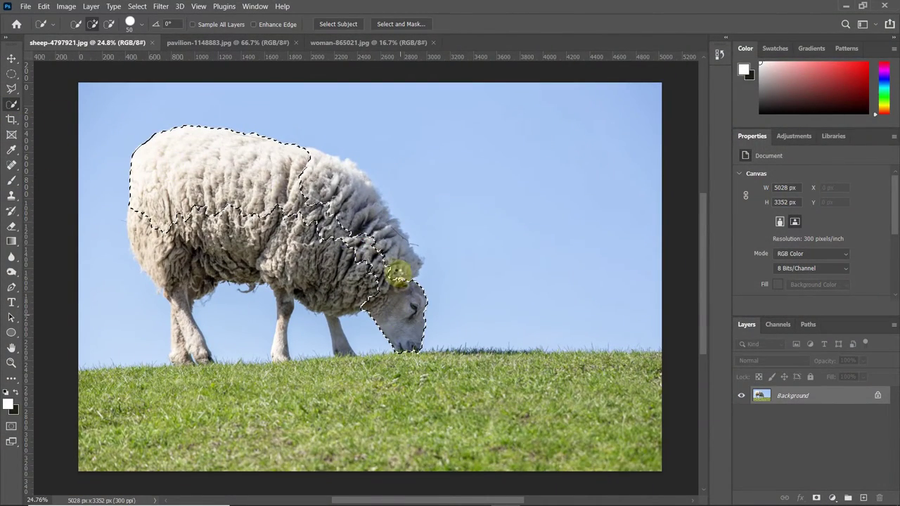
{"action": "scroll", "coordinate": [395, 270], "scroll_direction": "up", "scroll_amount": 5}
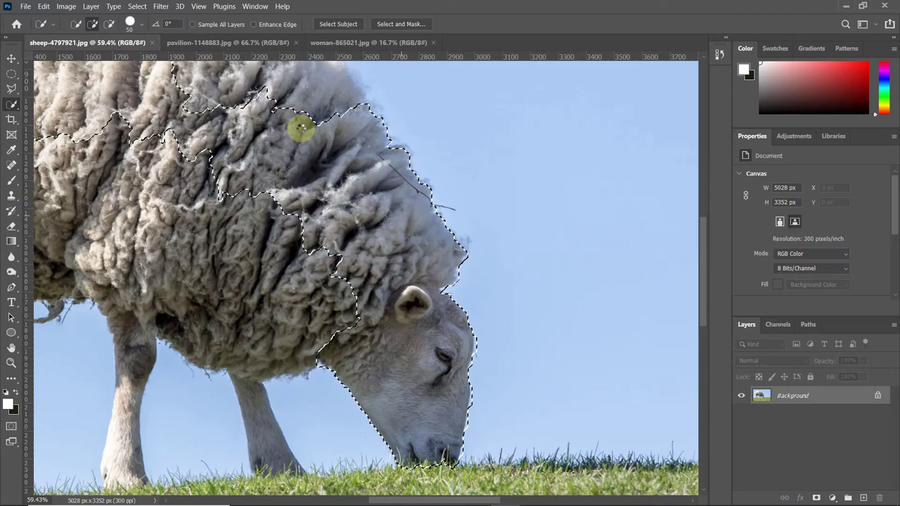
{"action": "mouse_move", "coordinate": [301, 131]}
{"action": "left_mouse_down"}
{"action": "mouse_move", "coordinate": [440, 342]}
{"action": "mouse_move", "coordinate": [320, 227]}
{"action": "left_mouse_up"}
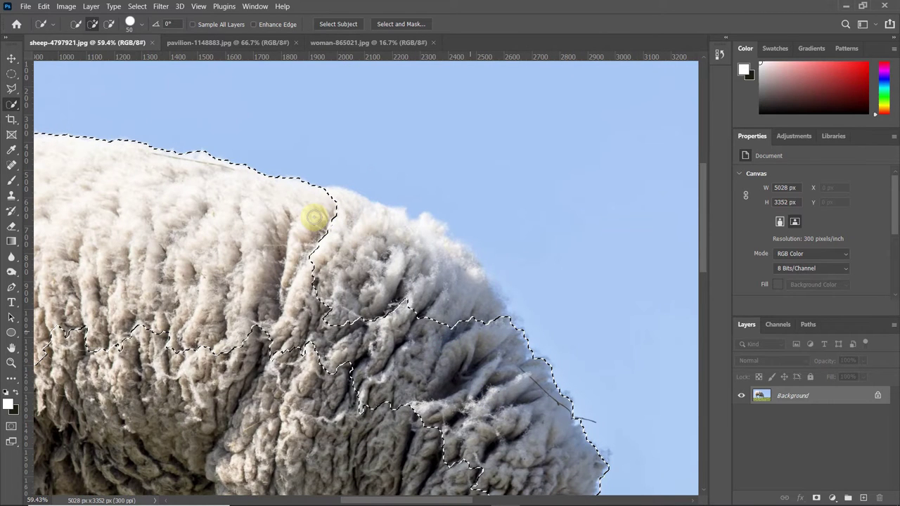
{"action": "left_click", "coordinate": [467, 269]}
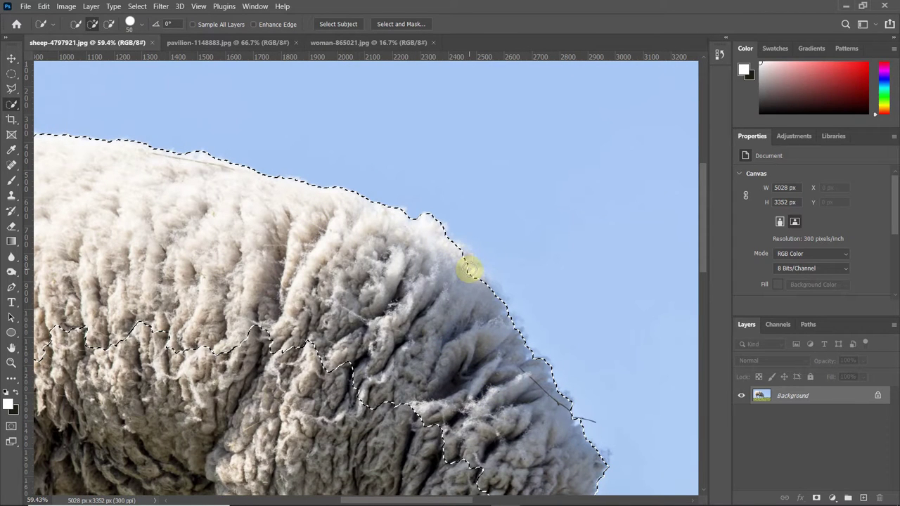
Add the remaining wool and extend the selection down the legs to the front hoof.
{"action": "scroll", "coordinate": [375, 311], "scroll_direction": "down", "scroll_amount": 1}
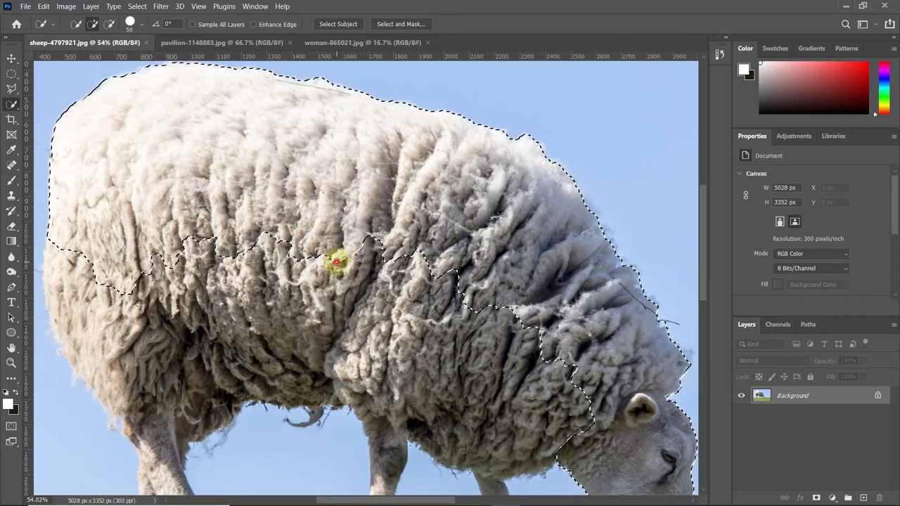
{"action": "left_click", "coordinate": [492, 362]}
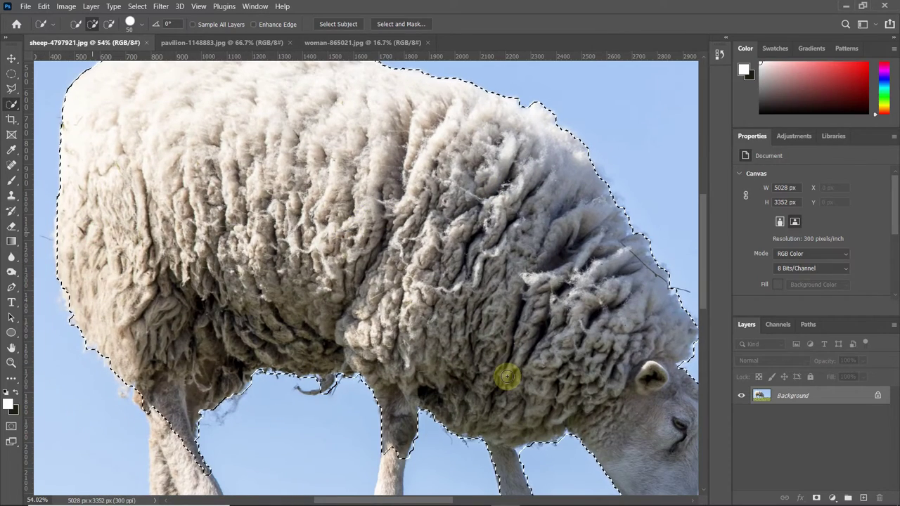
{"action": "scroll", "coordinate": [463, 370], "scroll_direction": "down", "scroll_amount": 2}
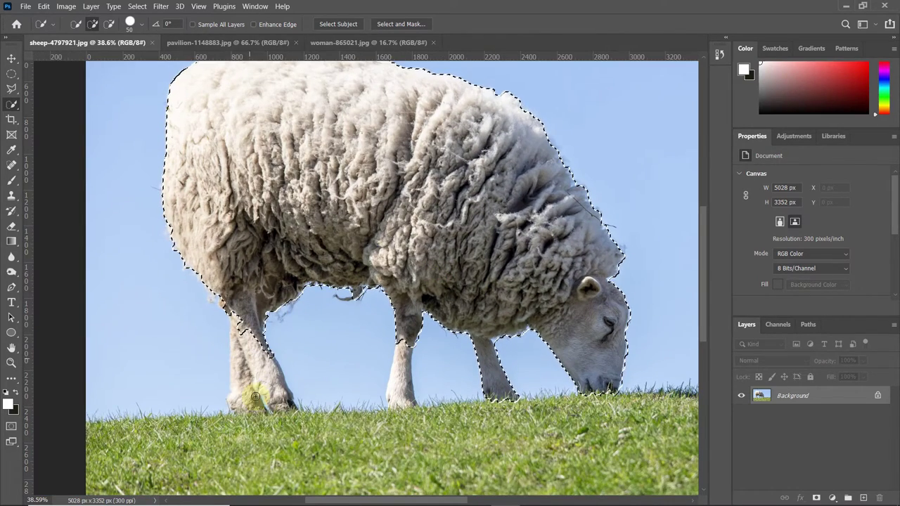
{"action": "left_click_drag", "start_coordinate": [420, 350], "coordinate": [422, 372]}
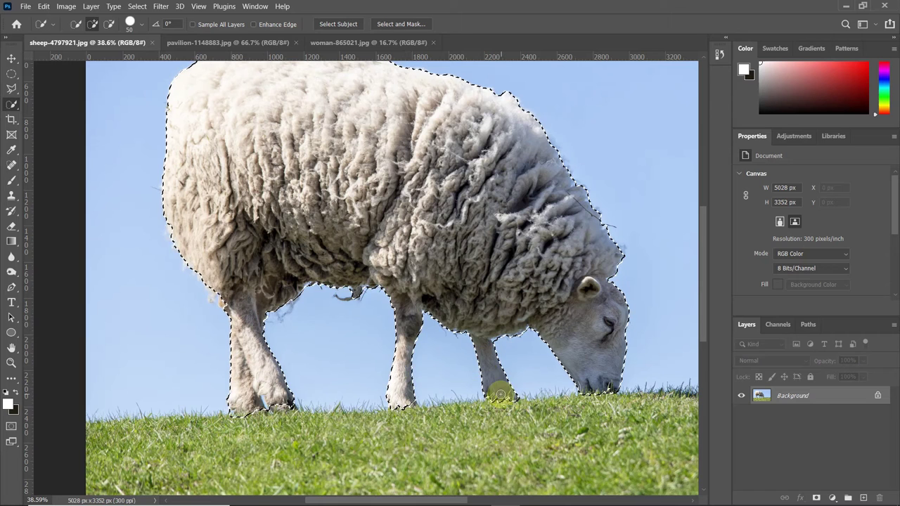
{"action": "left_click_drag", "start_coordinate": [282, 408], "coordinate": [287, 391]}
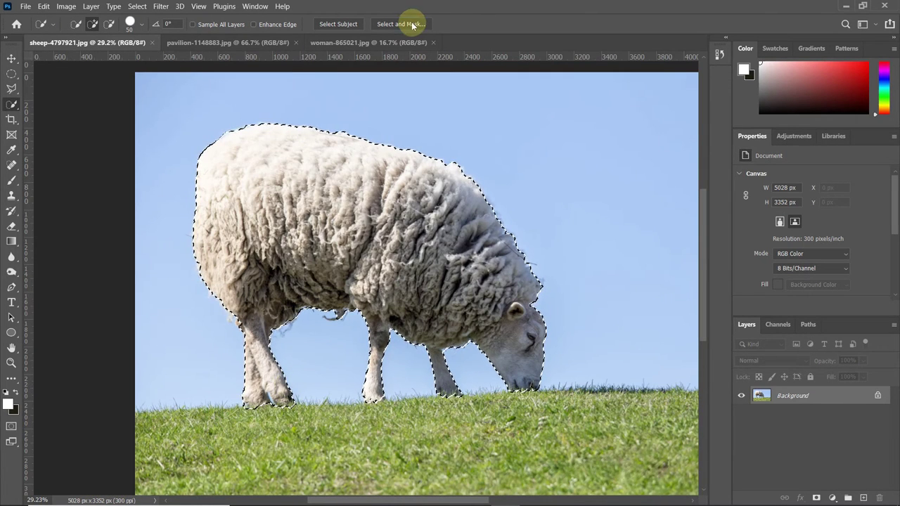
In Select and Mask, refine the edge along the sheep's back, neck and leg with a smaller brush.
{"action": "left_click", "coordinate": [408, 23]}
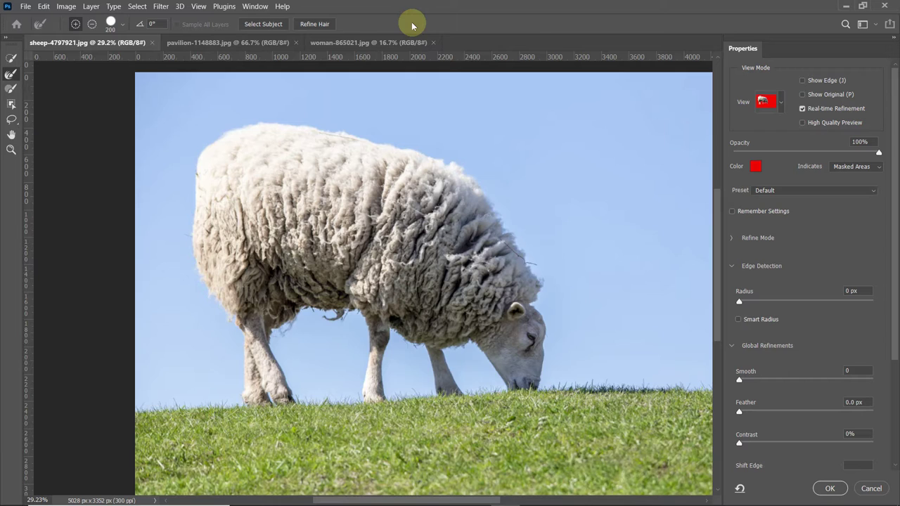
{"action": "left_click_drag", "start_coordinate": [436, 138], "coordinate": [528, 266]}
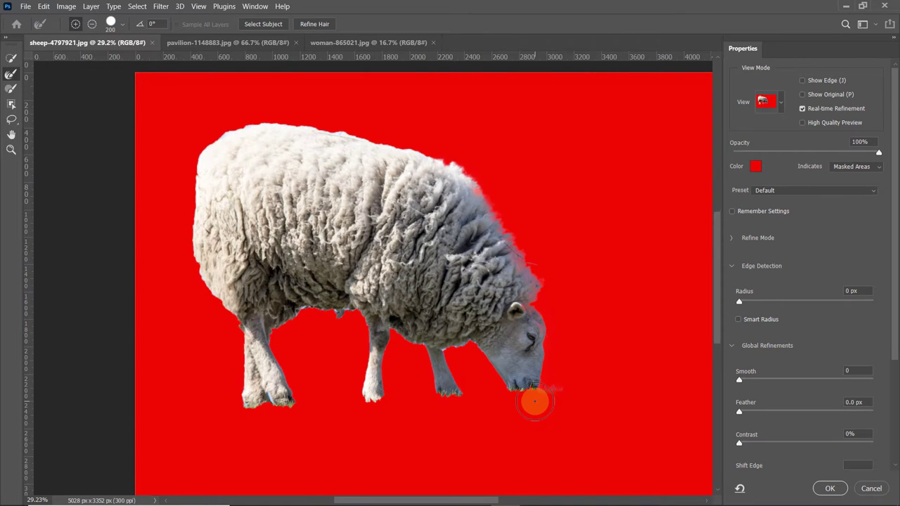
{"action": "scroll", "coordinate": [534, 401], "scroll_direction": "up", "scroll_amount": 3}
{"action": "scroll", "coordinate": [541, 388], "scroll_direction": "up", "scroll_amount": 4}
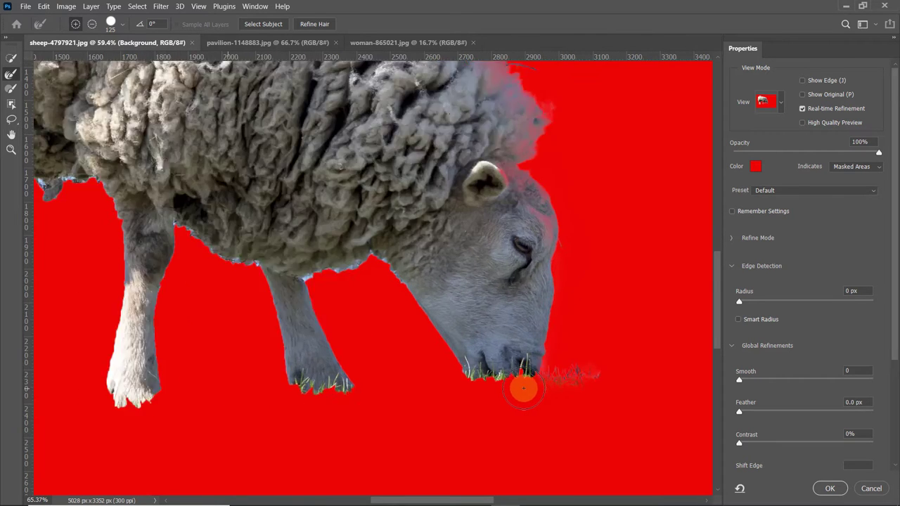
{"action": "key", "text": "bracketleft"}
{"action": "key", "text": "bracketleft"}
{"action": "key", "text": "bracketleft"}
{"action": "left_click_drag", "start_coordinate": [412, 361], "coordinate": [285, 186]}
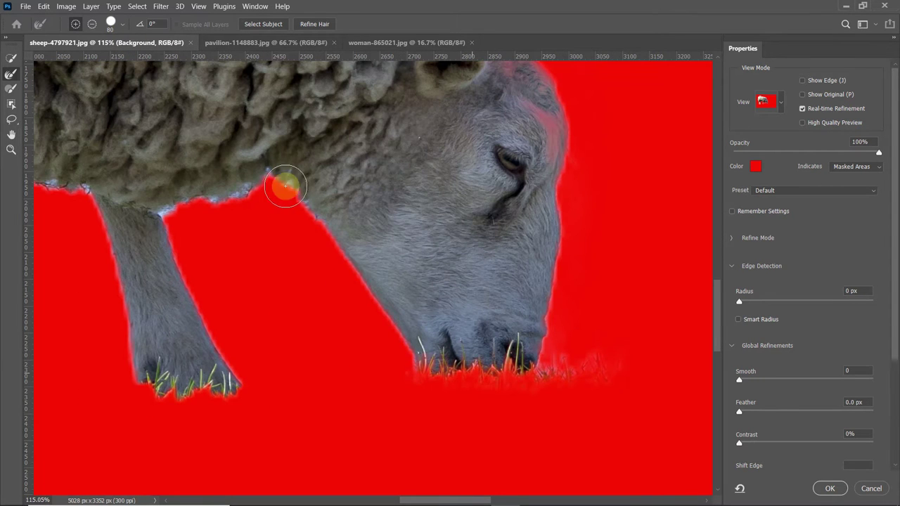
{"action": "left_click_drag", "start_coordinate": [169, 223], "coordinate": [185, 208]}
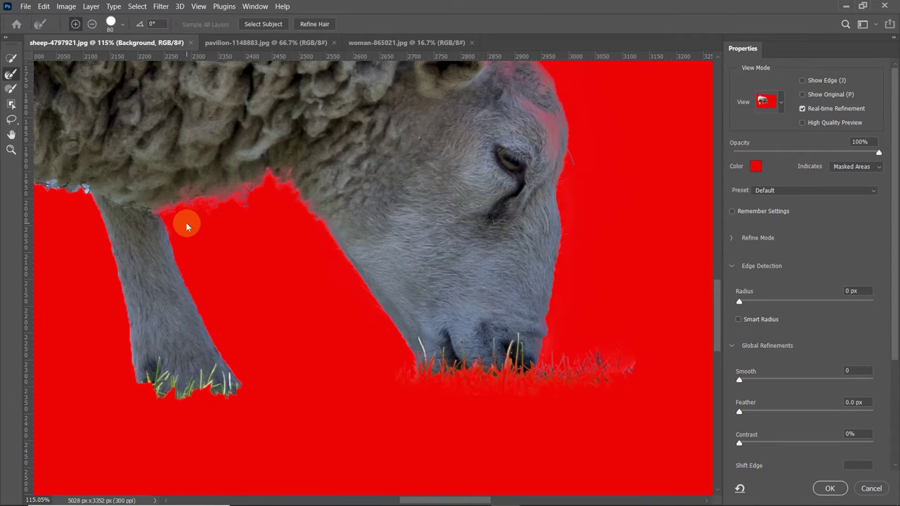
{"action": "left_click_drag", "start_coordinate": [277, 249], "coordinate": [467, 265]}
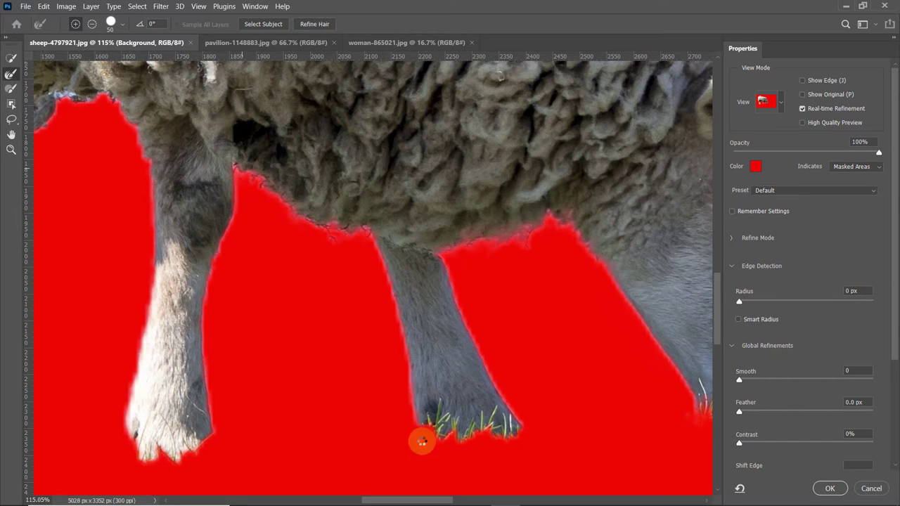
Refine the mask edge down the sheep's left leg and along the bottoms of the hooves.
{"action": "left_click_drag", "start_coordinate": [246, 394], "coordinate": [349, 332]}
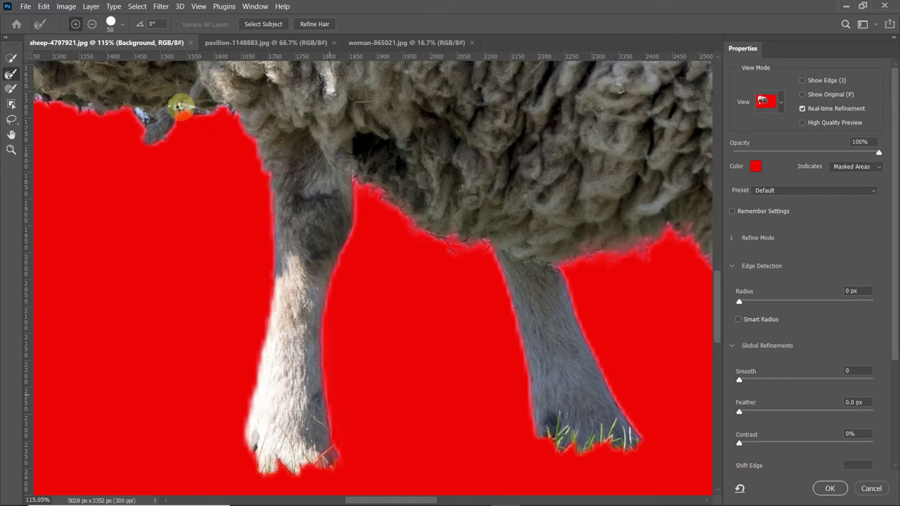
{"action": "left_click_drag", "start_coordinate": [179, 107], "coordinate": [366, 218]}
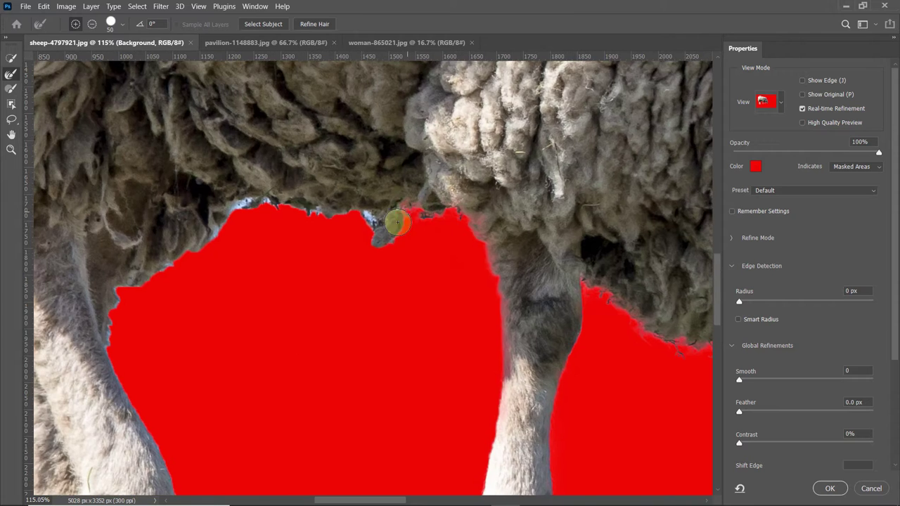
{"action": "mouse_move", "coordinate": [224, 219]}
{"action": "left_mouse_down"}
{"action": "mouse_move", "coordinate": [134, 271]}
{"action": "mouse_move", "coordinate": [116, 371]}
{"action": "left_mouse_up"}
{"action": "left_click_drag", "start_coordinate": [164, 313], "coordinate": [233, 215]}
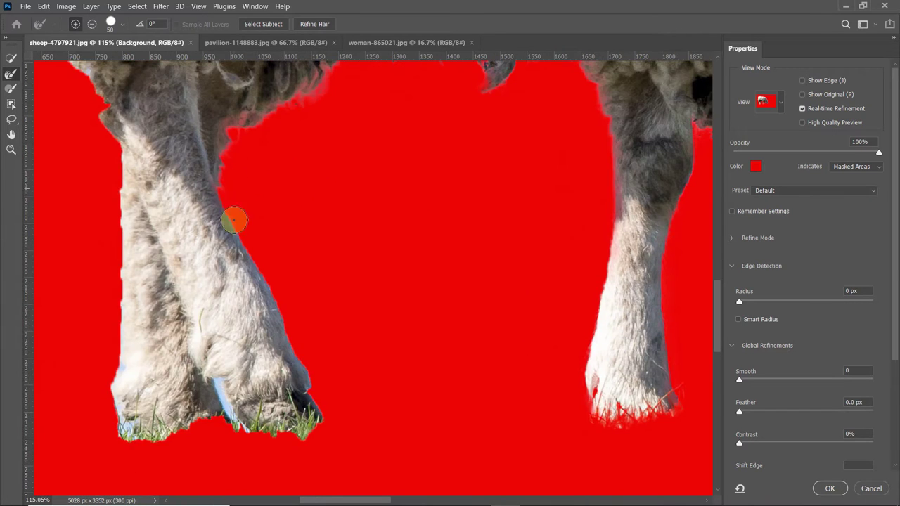
{"action": "mouse_move", "coordinate": [261, 429]}
{"action": "left_mouse_down"}
{"action": "mouse_move", "coordinate": [134, 446]}
{"action": "mouse_move", "coordinate": [116, 396]}
{"action": "mouse_move", "coordinate": [185, 407]}
{"action": "mouse_move", "coordinate": [274, 406]}
{"action": "left_mouse_up"}
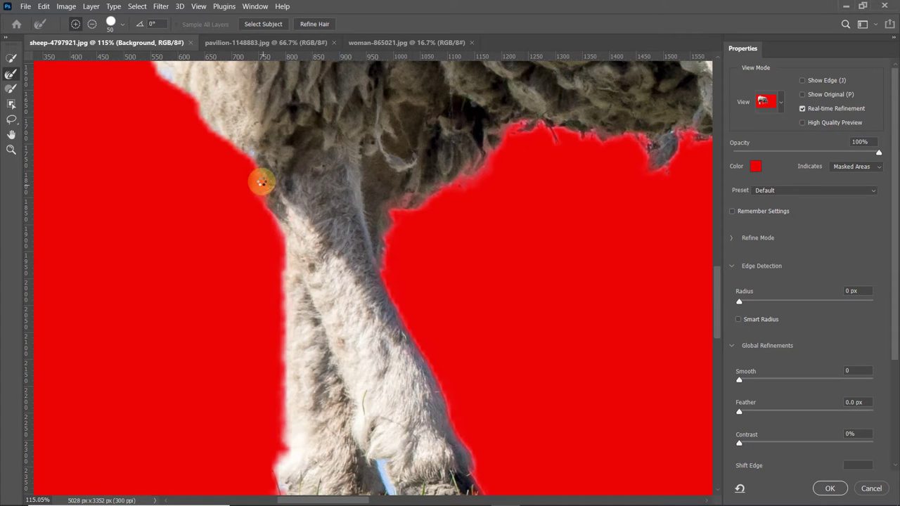
Refine the sheep's left side and top edge, then apply it as a new Layer 1.
{"action": "left_click_drag", "start_coordinate": [262, 183], "coordinate": [366, 307]}
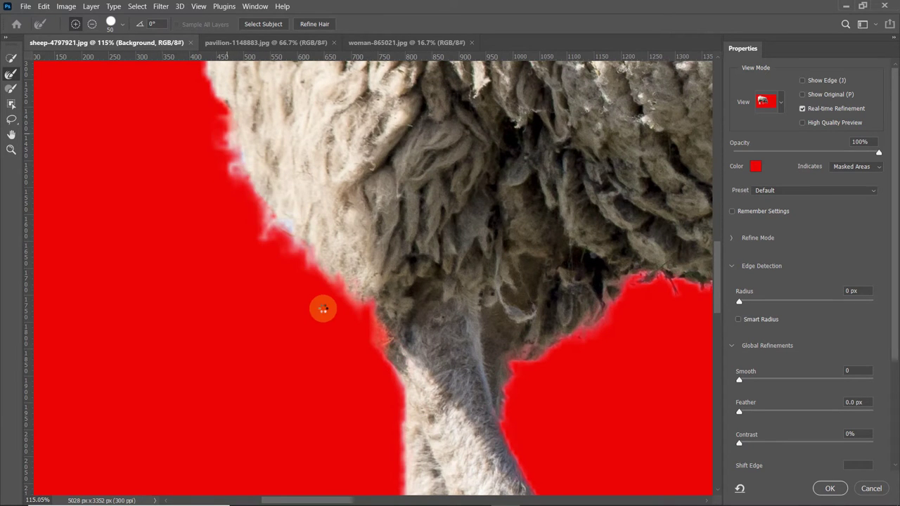
{"action": "scroll", "coordinate": [323, 309], "scroll_direction": "down", "scroll_amount": 2}
{"action": "scroll", "coordinate": [322, 322], "scroll_direction": "down", "scroll_amount": 1}
{"action": "mouse_move", "coordinate": [291, 94]}
{"action": "left_mouse_down"}
{"action": "mouse_move", "coordinate": [309, 238]}
{"action": "mouse_move", "coordinate": [289, 354]}
{"action": "left_mouse_up"}
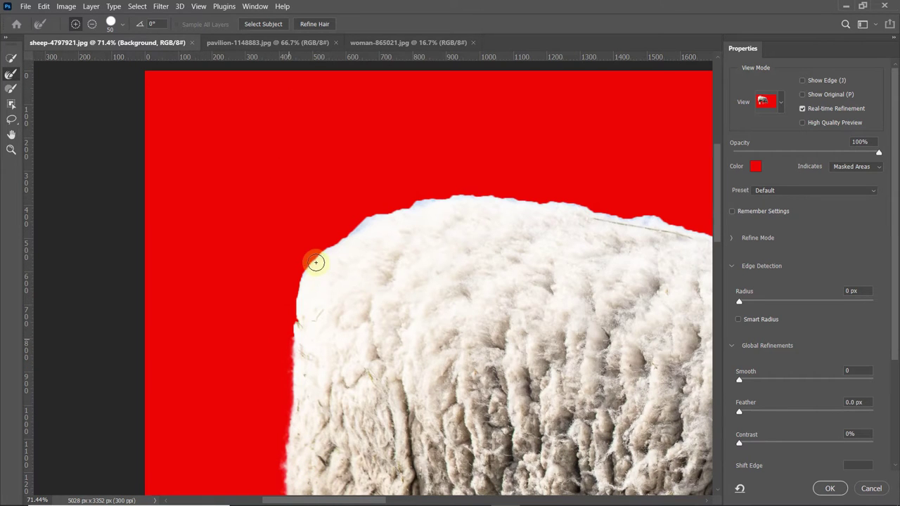
{"action": "left_click_drag", "start_coordinate": [316, 263], "coordinate": [413, 202]}
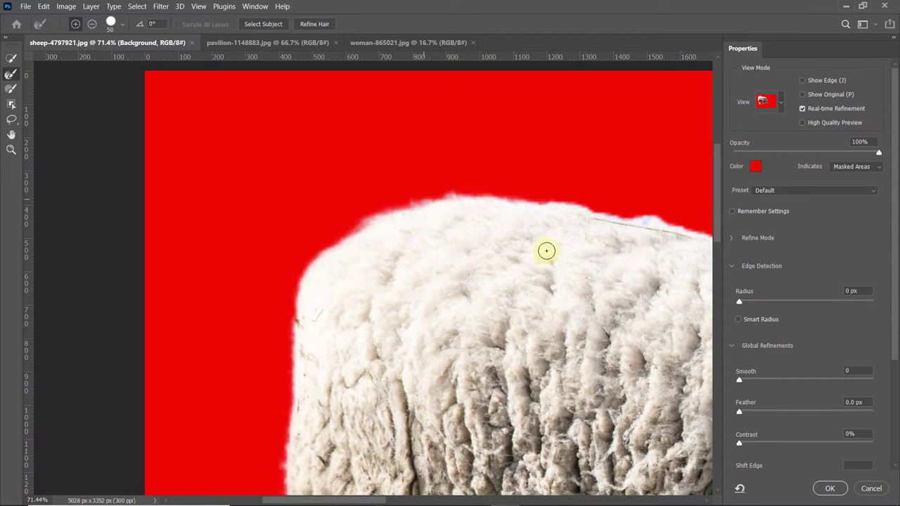
{"action": "mouse_move", "coordinate": [542, 251]}
{"action": "left_mouse_down"}
{"action": "mouse_move", "coordinate": [237, 225]}
{"action": "mouse_move", "coordinate": [293, 187]}
{"action": "left_mouse_up"}
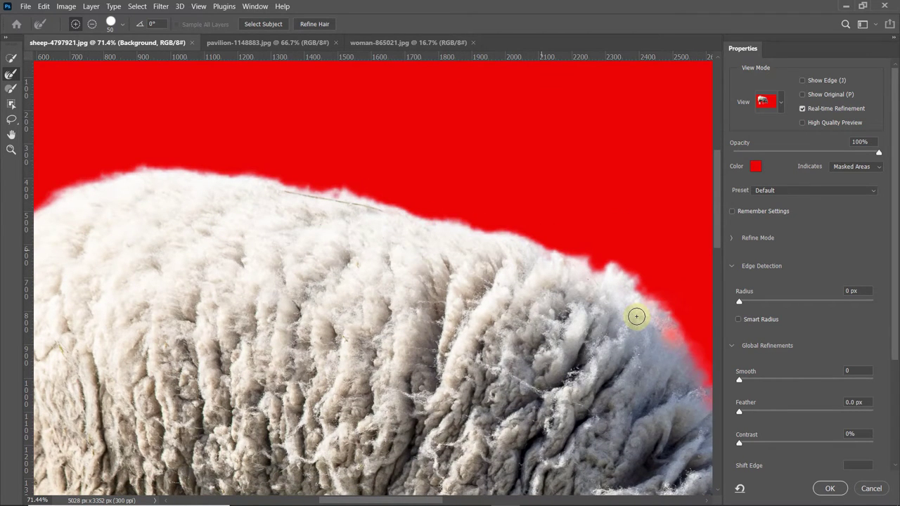
{"action": "scroll", "coordinate": [635, 317], "scroll_direction": "down", "scroll_amount": 4}
{"action": "scroll", "coordinate": [636, 316], "scroll_direction": "down", "scroll_amount": 2}
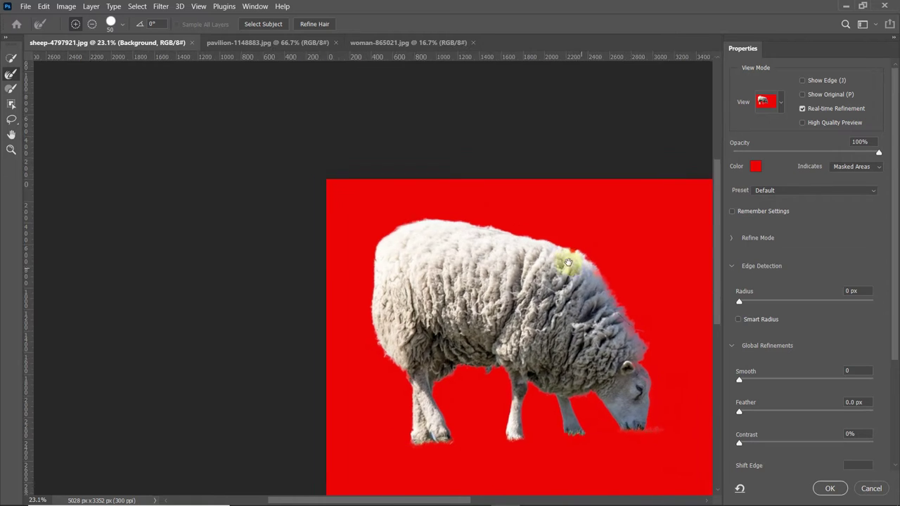
{"action": "left_click", "coordinate": [832, 488]}
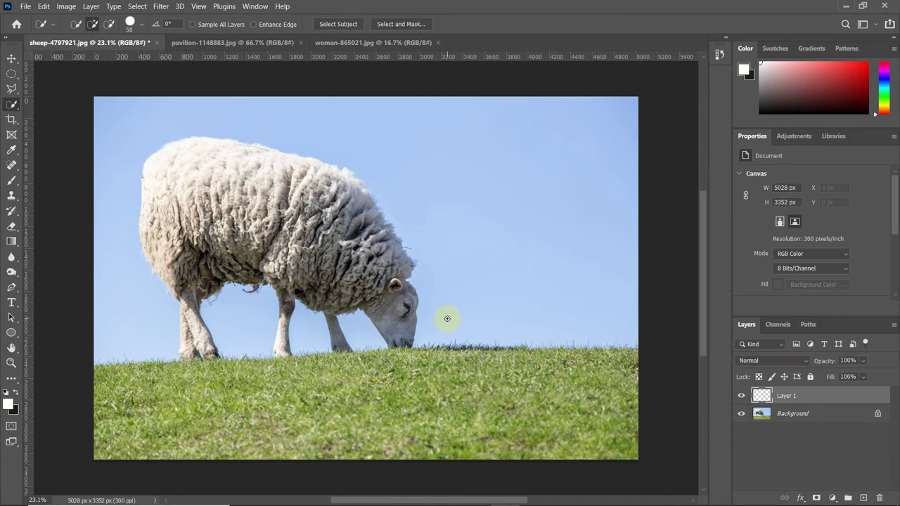
Move the sheep layer into pavilion-1148883.jpg, scale it to 51.29% and tilt it about -2°.
{"action": "left_click", "coordinate": [234, 43]}
{"action": "left_click", "coordinate": [87, 42]}
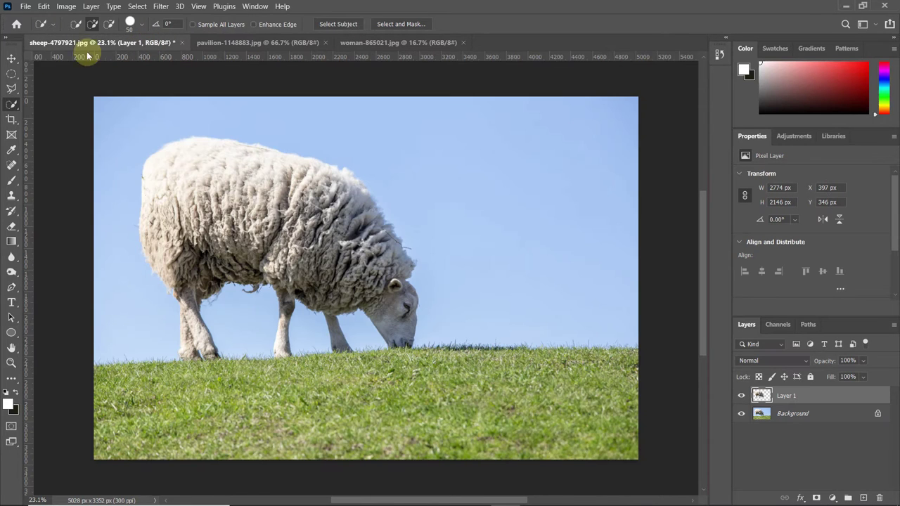
{"action": "left_click", "coordinate": [11, 58]}
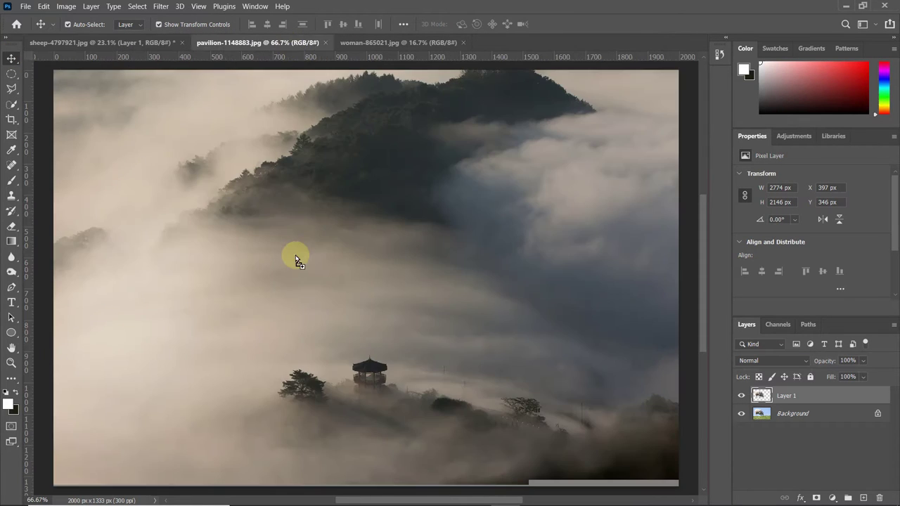
{"action": "left_click_drag", "start_coordinate": [269, 185], "coordinate": [296, 257]}
{"action": "mouse_move", "coordinate": [366, 249]}
{"action": "left_mouse_down"}
{"action": "mouse_move", "coordinate": [320, 245]}
{"action": "mouse_move", "coordinate": [334, 270]}
{"action": "left_mouse_up"}
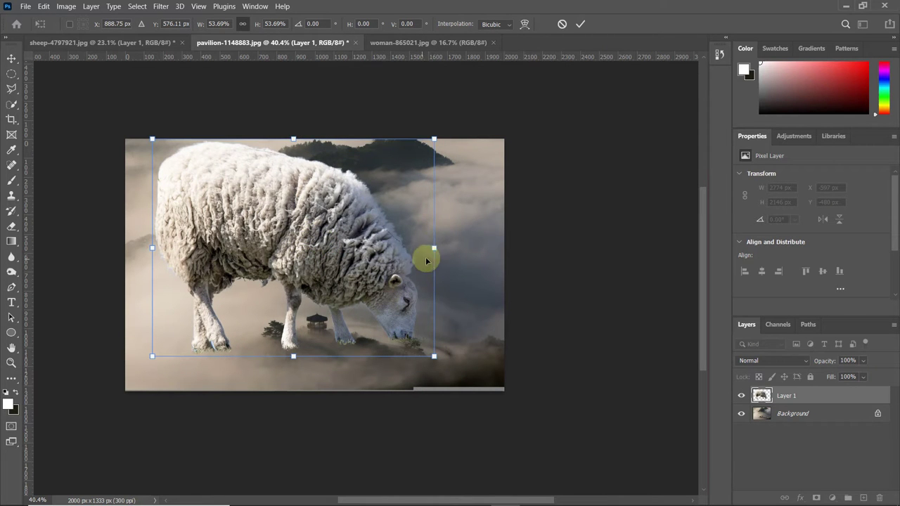
{"action": "mouse_move", "coordinate": [426, 261]}
{"action": "left_mouse_down"}
{"action": "mouse_move", "coordinate": [408, 251]}
{"action": "mouse_move", "coordinate": [415, 263]}
{"action": "mouse_move", "coordinate": [392, 257]}
{"action": "left_mouse_up"}
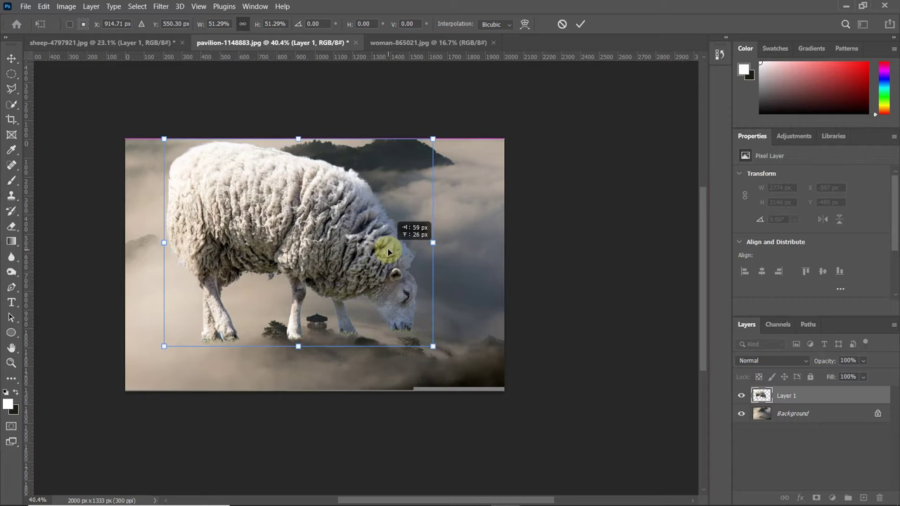
{"action": "mouse_move", "coordinate": [472, 241]}
{"action": "left_mouse_down"}
{"action": "mouse_move", "coordinate": [472, 228]}
{"action": "mouse_move", "coordinate": [479, 237]}
{"action": "left_mouse_up"}
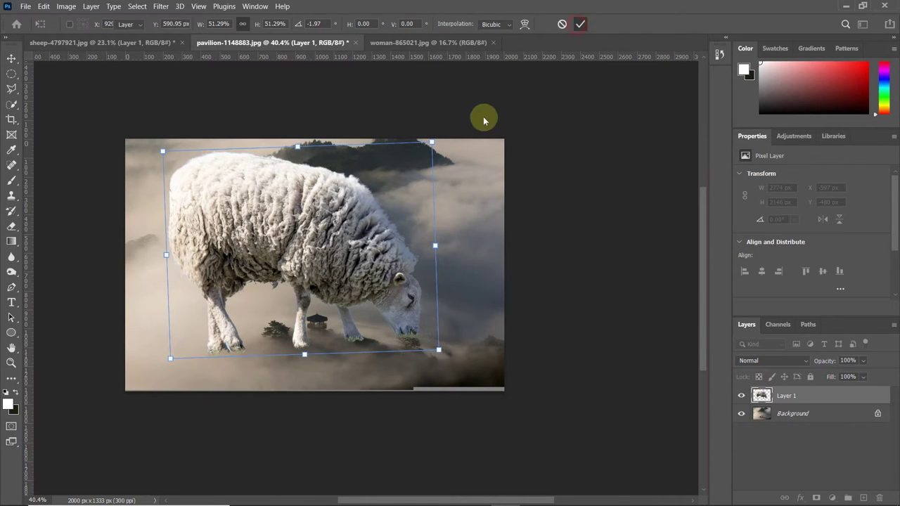
Commit the sheep transform and choose the Eraser Tool with a fully soft brush.
{"action": "key", "text": "Return"}
{"action": "scroll", "coordinate": [388, 253], "scroll_direction": "up", "scroll_amount": 3}
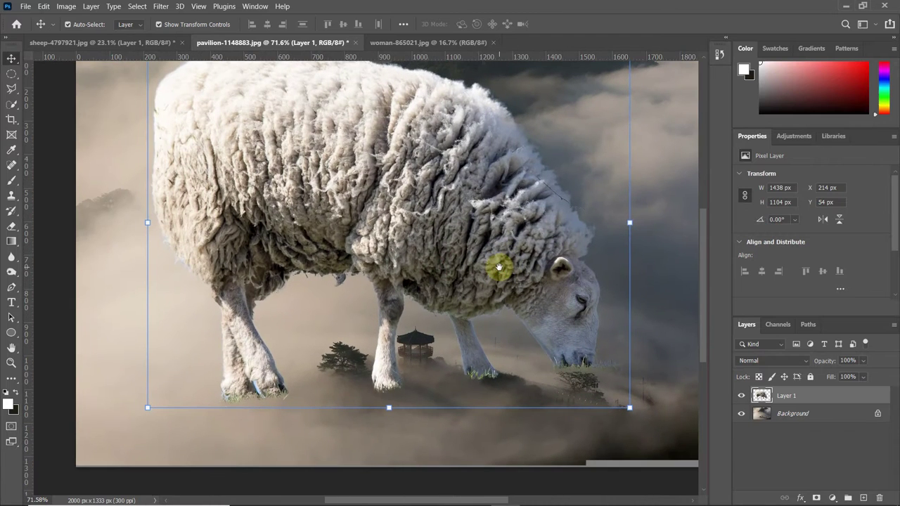
{"action": "right_click", "coordinate": [12, 229]}
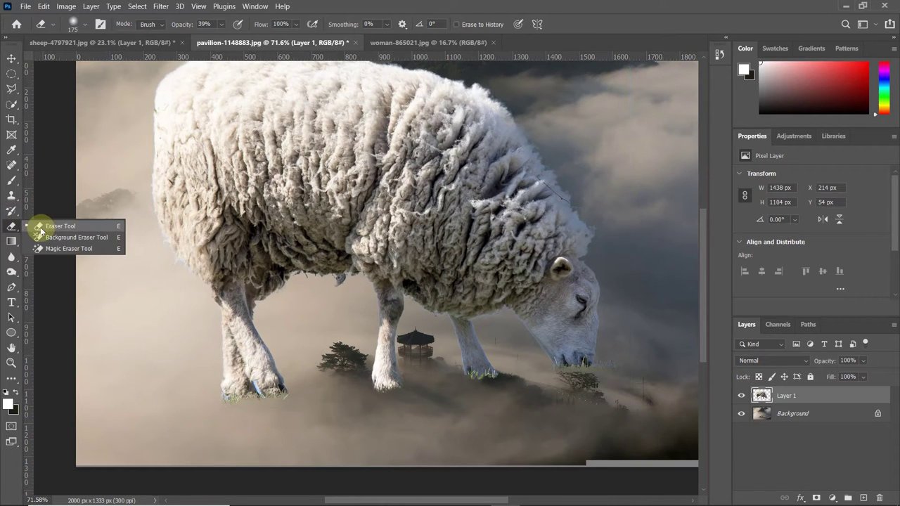
{"action": "left_click", "coordinate": [42, 224]}
{"action": "scroll", "coordinate": [275, 396], "scroll_direction": "down", "scroll_amount": 2}
{"action": "scroll", "coordinate": [238, 90], "scroll_direction": "down", "scroll_amount": 1}
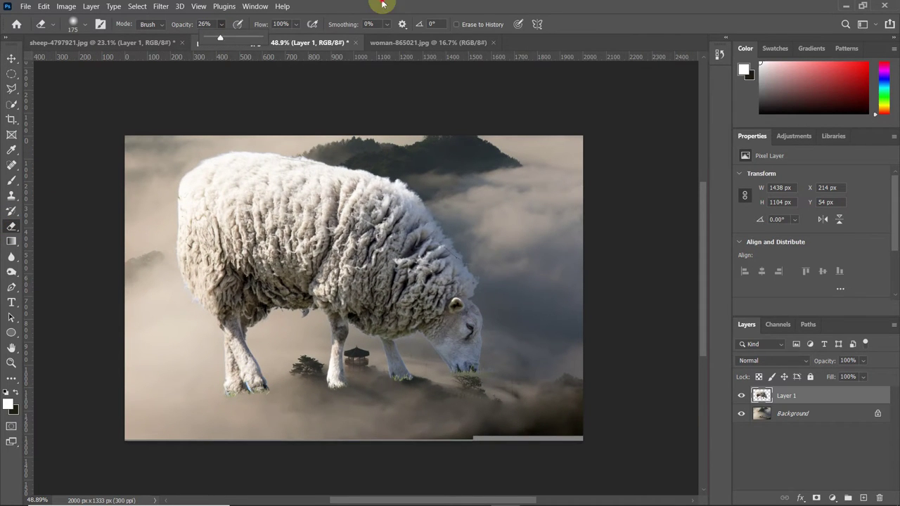
{"action": "right_click", "coordinate": [317, 271]}
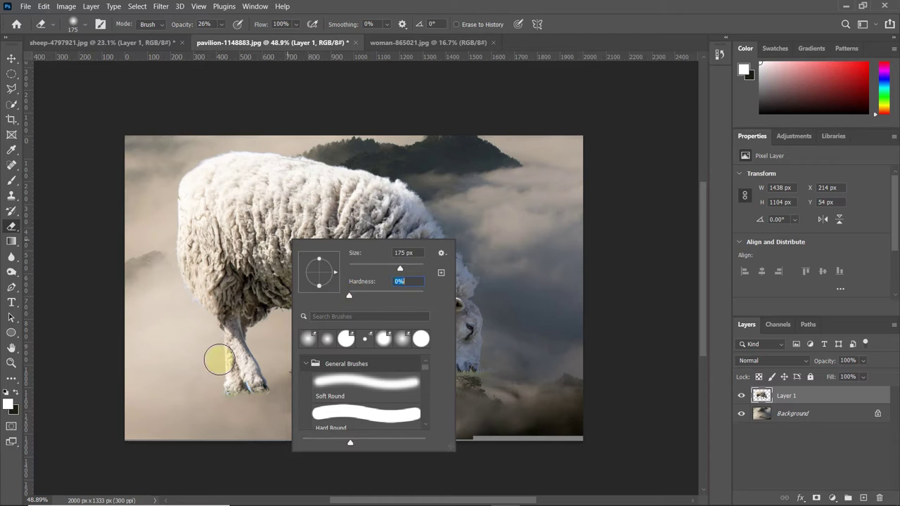
{"action": "key", "text": "Return"}
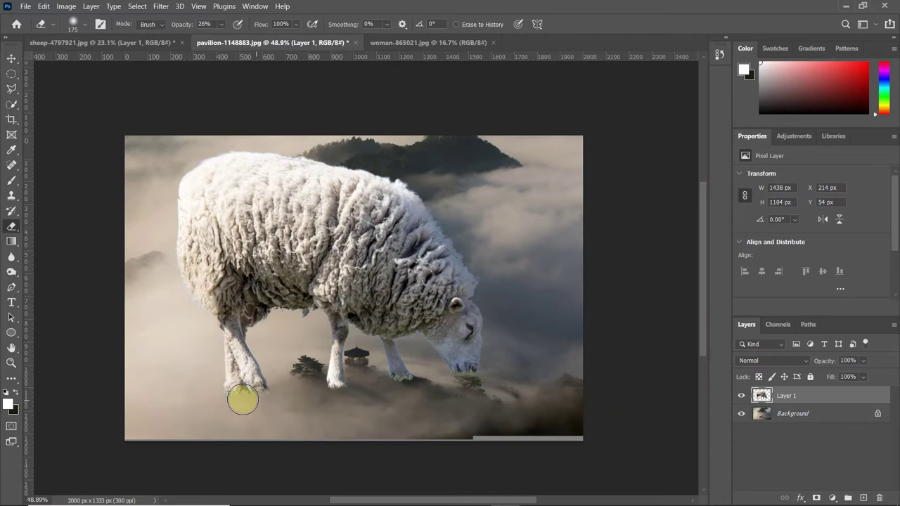
Set the soft eraser to 200 px size and 65% opacity.
{"action": "scroll", "coordinate": [242, 399], "scroll_direction": "up", "scroll_amount": 3}
{"action": "scroll", "coordinate": [331, 372], "scroll_direction": "down", "scroll_amount": 5}
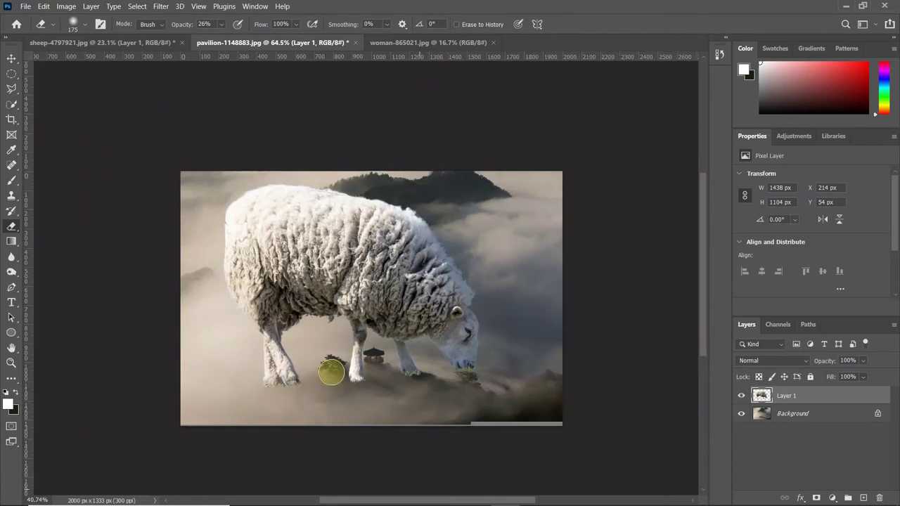
{"action": "scroll", "coordinate": [331, 372], "scroll_direction": "up", "scroll_amount": 4}
{"action": "scroll", "coordinate": [330, 374], "scroll_direction": "down", "scroll_amount": 3}
{"action": "right_click", "coordinate": [11, 225]}
{"action": "left_click", "coordinate": [64, 224]}
{"action": "right_click", "coordinate": [240, 373]}
{"action": "left_click", "coordinate": [270, 349]}
{"action": "key", "text": "Return"}
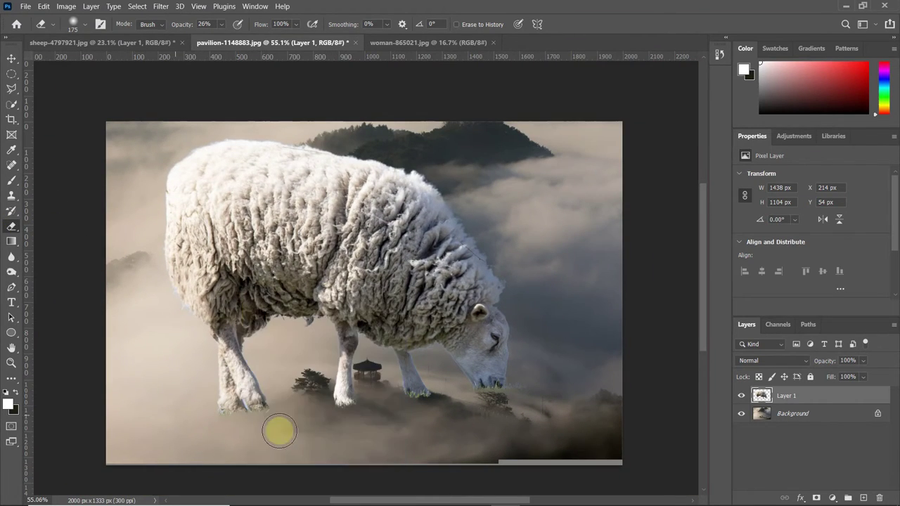
{"action": "key", "text": "bracketleft"}
{"action": "key", "text": "bracketleft"}
{"action": "left_click_drag", "start_coordinate": [226, 39], "coordinate": [253, 38]}
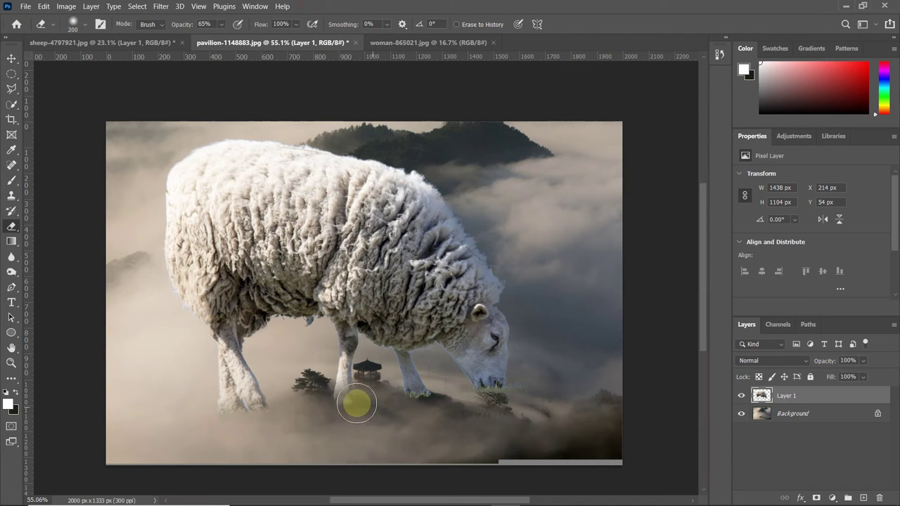
{"action": "scroll", "coordinate": [345, 400], "scroll_direction": "up", "scroll_amount": 5, "text": "alt"}
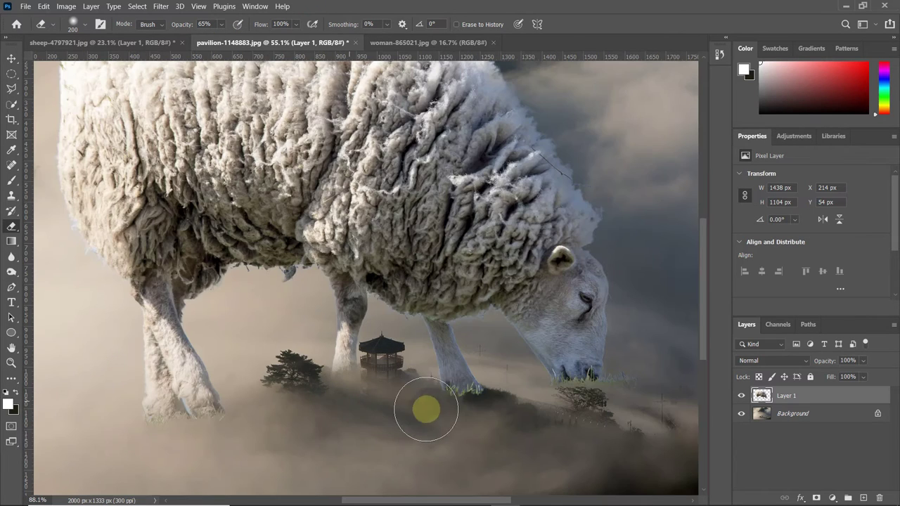
Erase the bottom of the sheep's legs so they fade into the fog.
{"action": "mouse_move", "coordinate": [458, 408]}
{"action": "left_mouse_down"}
{"action": "mouse_move", "coordinate": [229, 423]}
{"action": "mouse_move", "coordinate": [189, 398]}
{"action": "left_mouse_up"}
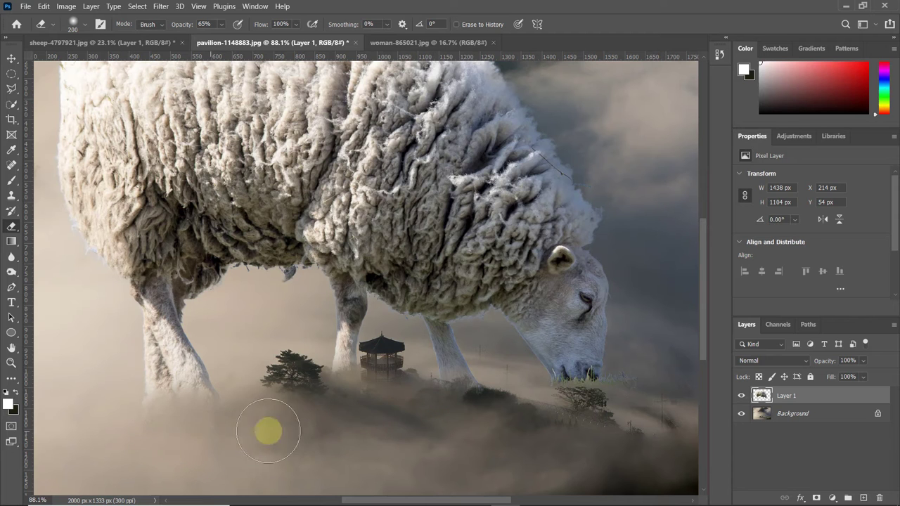
{"action": "key", "text": "bracketleft"}
{"action": "key", "text": "bracketleft"}
{"action": "key", "text": "bracketleft"}
{"action": "scroll", "coordinate": [374, 391], "scroll_direction": "up", "scroll_amount": 3, "text": "alt"}
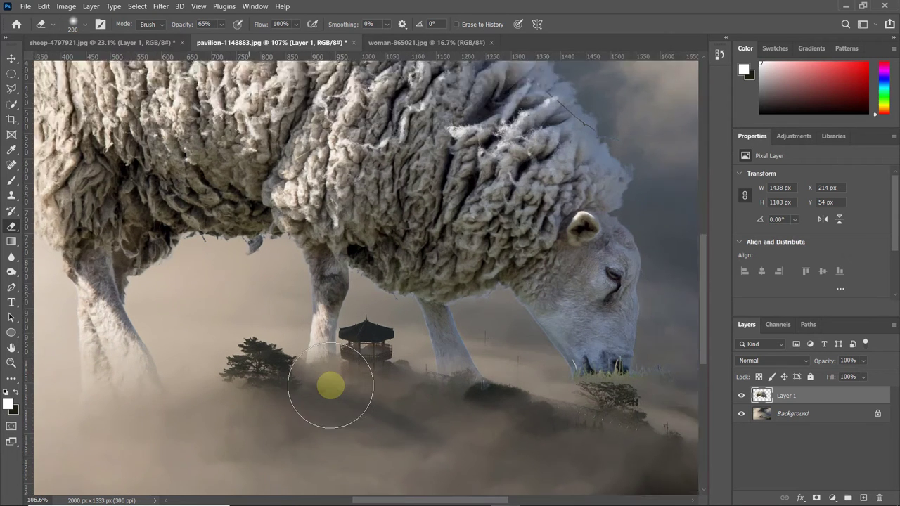
{"action": "scroll", "coordinate": [337, 372], "scroll_direction": "up", "scroll_amount": 2, "text": "alt"}
{"action": "key", "text": "bracketleft"}
{"action": "key", "text": "bracketleft"}
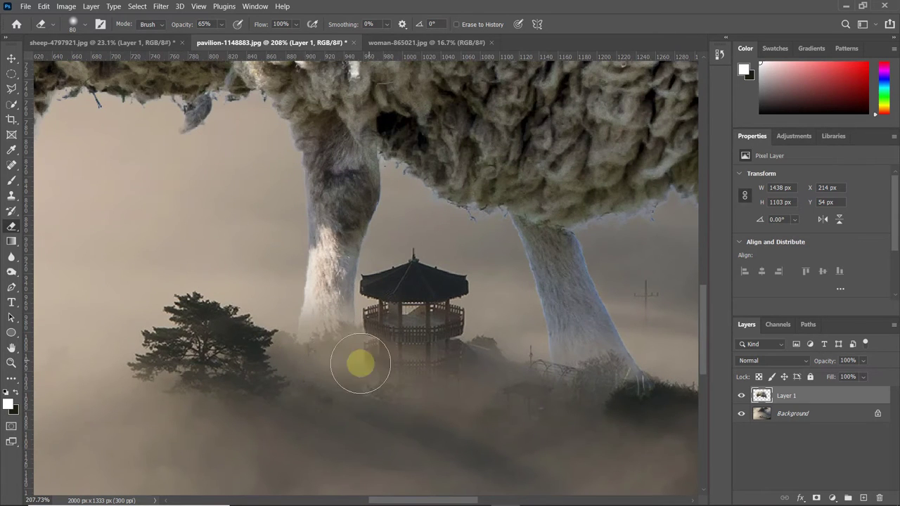
Fade the sheep's muzzle into the fog by the tree with an 80 px eraser.
{"action": "left_click_drag", "start_coordinate": [669, 408], "coordinate": [279, 377]}
{"action": "left_click_drag", "start_coordinate": [452, 378], "coordinate": [440, 381]}
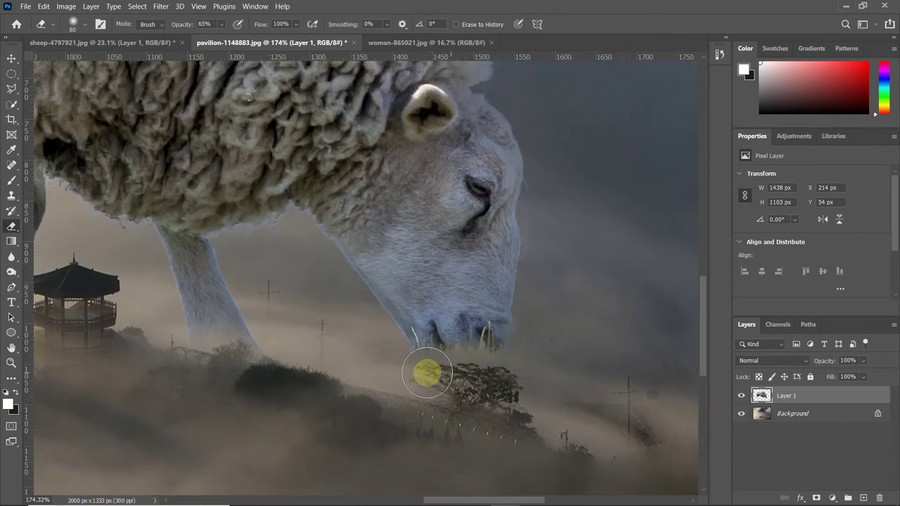
{"action": "key", "text": "bracketright"}
{"action": "key", "text": "bracketright"}
{"action": "key", "text": "bracketright"}
{"action": "key", "text": "bracketright"}
{"action": "key", "text": "bracketright"}
{"action": "scroll", "coordinate": [584, 429], "scroll_direction": "down", "scroll_amount": 4}
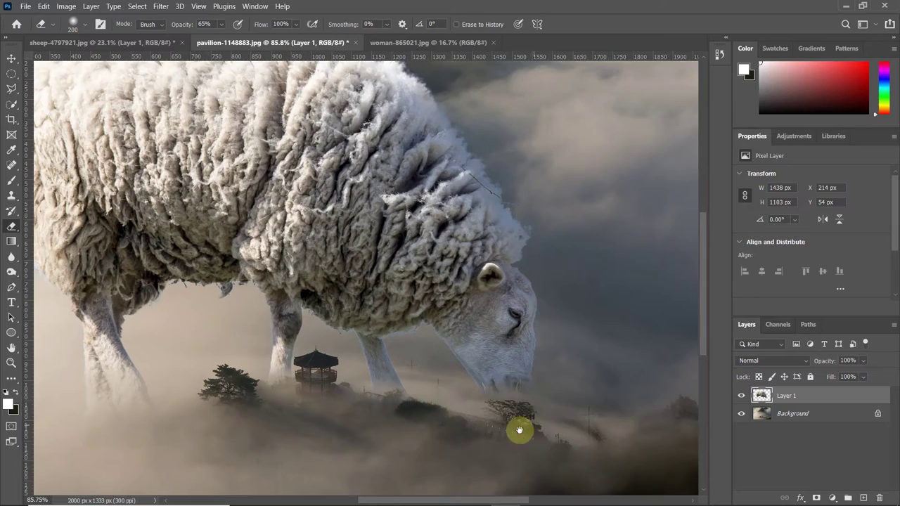
{"action": "scroll", "coordinate": [518, 427], "scroll_direction": "down", "scroll_amount": 2}
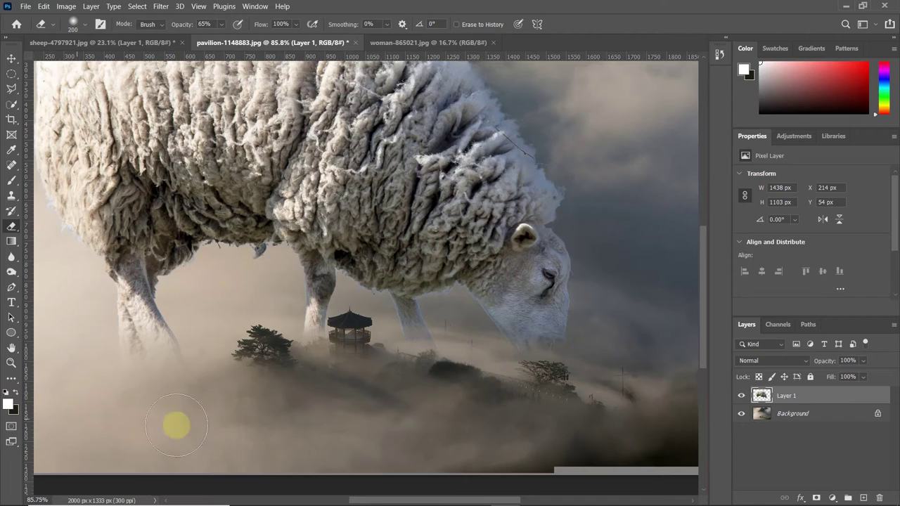
{"action": "scroll", "coordinate": [464, 384], "scroll_direction": "down", "scroll_amount": 4}
{"action": "scroll", "coordinate": [443, 384], "scroll_direction": "up", "scroll_amount": 1}
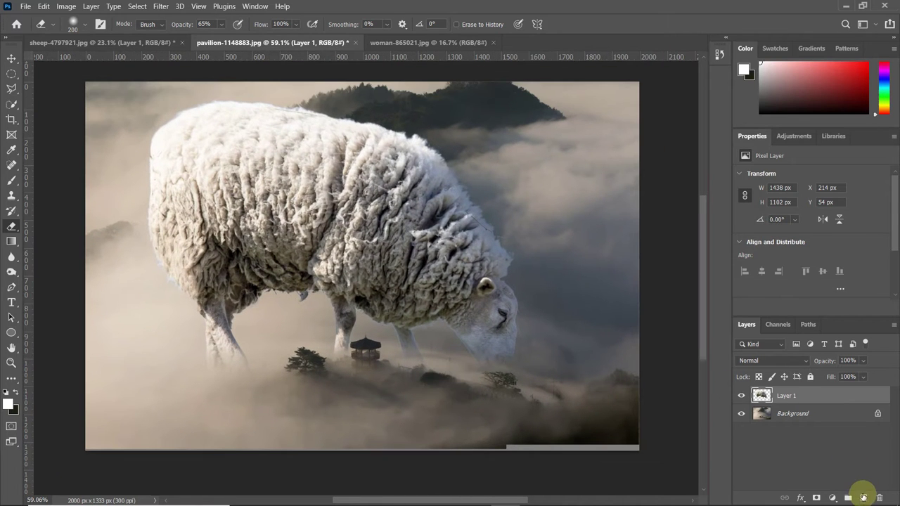
Add a new layer and a Color Lookup adjustment using Moonlight.3DL at 51% opacity.
{"action": "left_click", "coordinate": [863, 497]}
{"action": "left_click", "coordinate": [832, 498]}
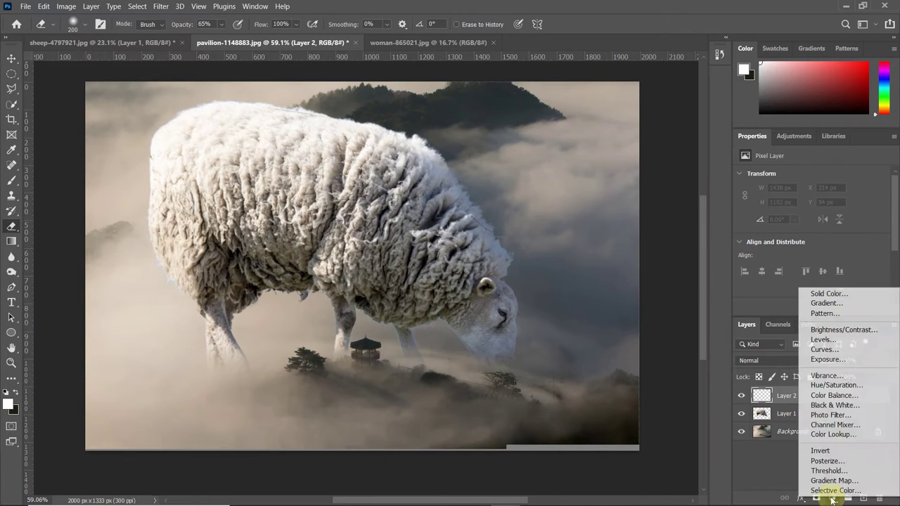
{"action": "left_click", "coordinate": [830, 437]}
{"action": "left_click", "coordinate": [804, 178]}
{"action": "left_click", "coordinate": [798, 273]}
{"action": "left_click_drag", "start_coordinate": [864, 376], "coordinate": [850, 376]}
{"action": "left_click", "coordinate": [814, 467]}
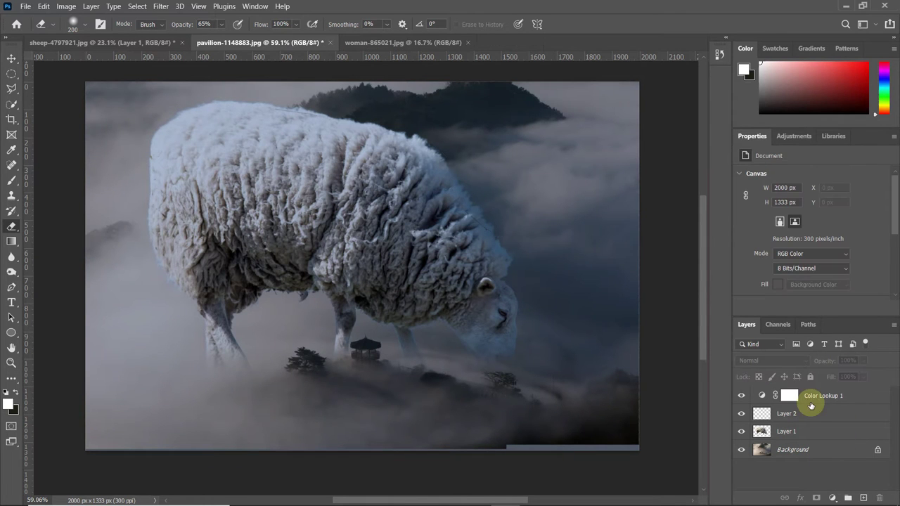
Unlock the Background as Layer 0, then stretch it downward and undo the stretch.
{"action": "scroll", "coordinate": [561, 328], "scroll_direction": "down", "scroll_amount": 1}
{"action": "left_click", "coordinate": [862, 452]}
{"action": "left_click", "coordinate": [862, 453]}
{"action": "scroll", "coordinate": [603, 448], "scroll_direction": "up", "scroll_amount": 1}
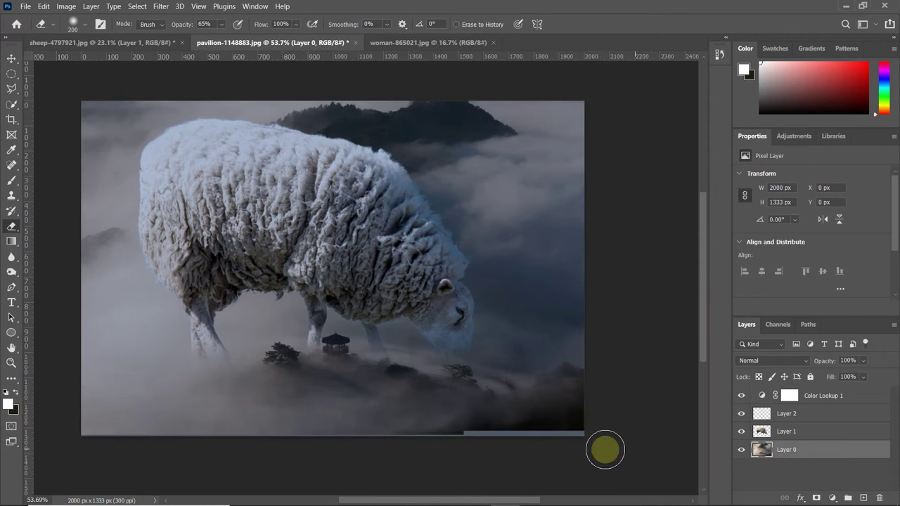
{"action": "left_click", "coordinate": [12, 57]}
{"action": "left_click_drag", "start_coordinate": [375, 436], "coordinate": [374, 444]}
{"action": "left_click", "coordinate": [580, 24]}
{"action": "scroll", "coordinate": [548, 194], "scroll_direction": "down", "scroll_amount": 1}
{"action": "key", "text": "ctrl+z"}
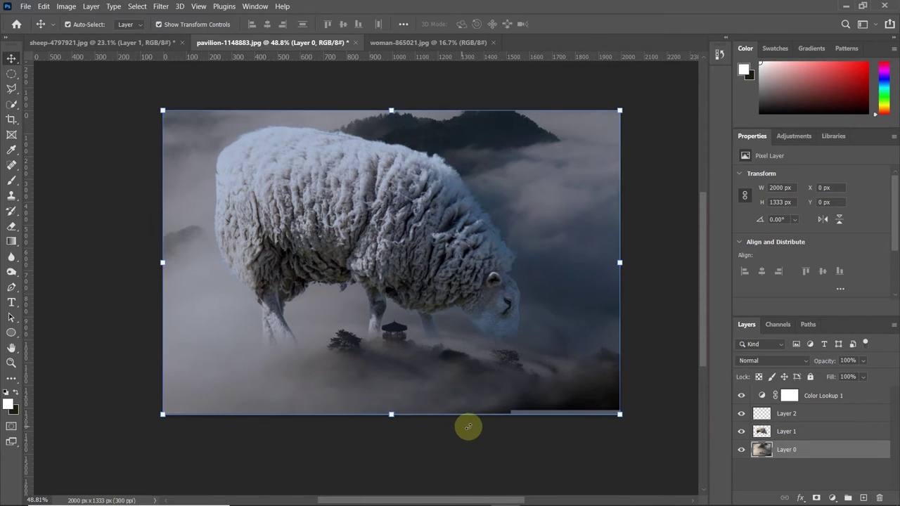
{"action": "scroll", "coordinate": [467, 424], "scroll_direction": "up", "scroll_amount": 8}
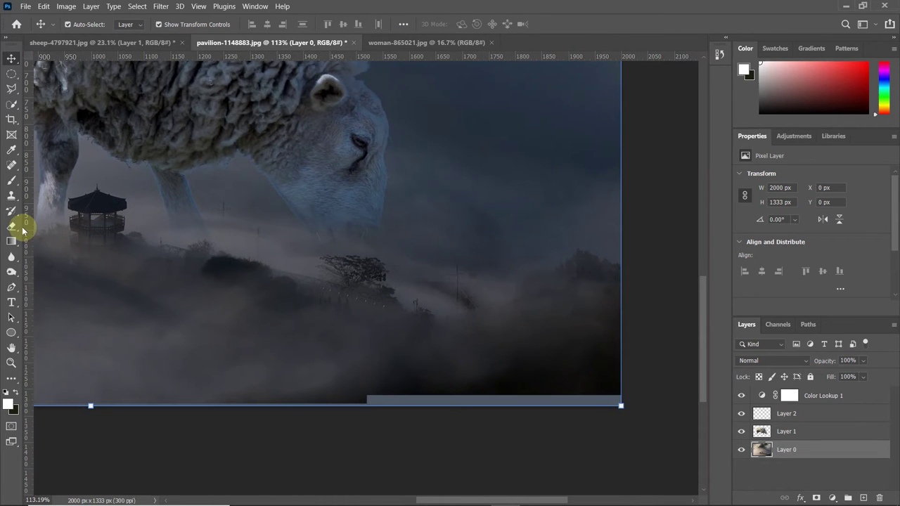
Enlarge the background layer to 2036 × 1357 px so it fills the frame.
{"action": "right_click", "coordinate": [11, 195]}
{"action": "left_click", "coordinate": [56, 191]}
{"action": "scroll", "coordinate": [349, 380], "scroll_direction": "up", "scroll_amount": 1}
{"action": "scroll", "coordinate": [350, 381], "scroll_direction": "down", "scroll_amount": 2}
{"action": "scroll", "coordinate": [412, 376], "scroll_direction": "down", "scroll_amount": 1}
{"action": "key", "text": "v"}
{"action": "scroll", "coordinate": [275, 321], "scroll_direction": "down", "scroll_amount": 3}
{"action": "left_click_drag", "start_coordinate": [277, 366], "coordinate": [279, 372]}
{"action": "scroll", "coordinate": [296, 294], "scroll_direction": "down", "scroll_amount": 2}
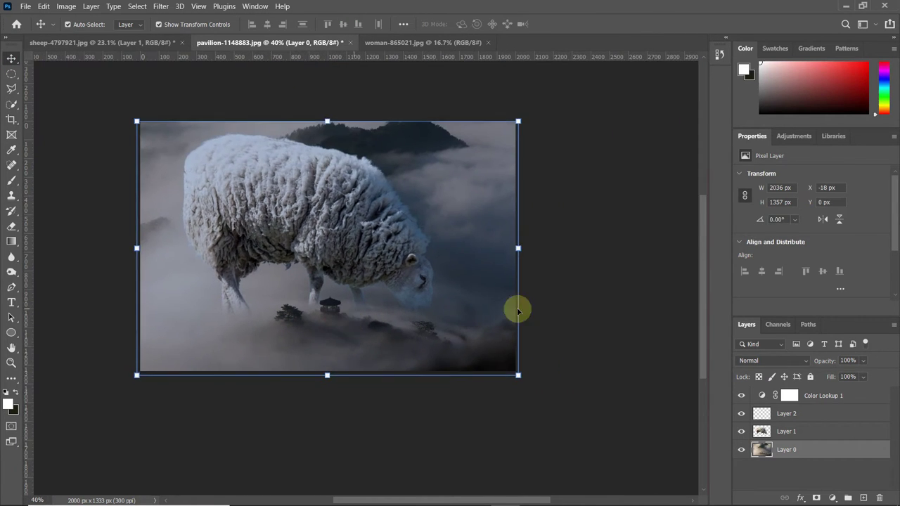
{"action": "left_click", "coordinate": [520, 309]}
{"action": "scroll", "coordinate": [394, 281], "scroll_direction": "up", "scroll_amount": 1}
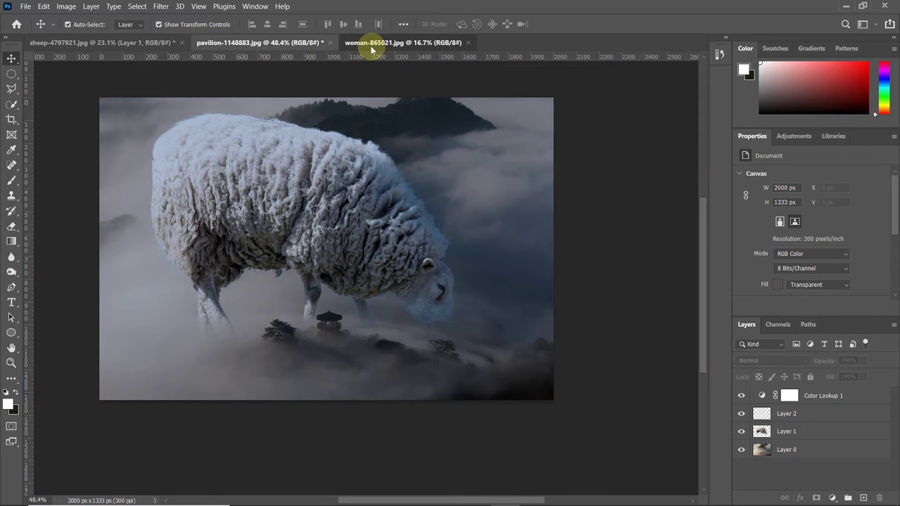
In woman-865021.jpg, quick-select the log and the woman's legs.
{"action": "left_click", "coordinate": [372, 44]}
{"action": "left_click", "coordinate": [11, 104]}
{"action": "left_click_drag", "start_coordinate": [234, 406], "coordinate": [325, 415]}
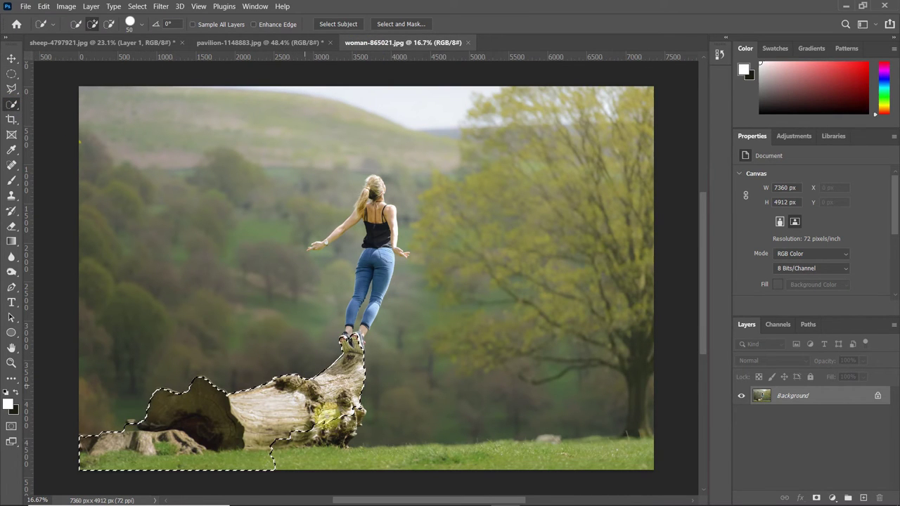
{"action": "scroll", "coordinate": [167, 394], "scroll_direction": "up", "scroll_amount": 3}
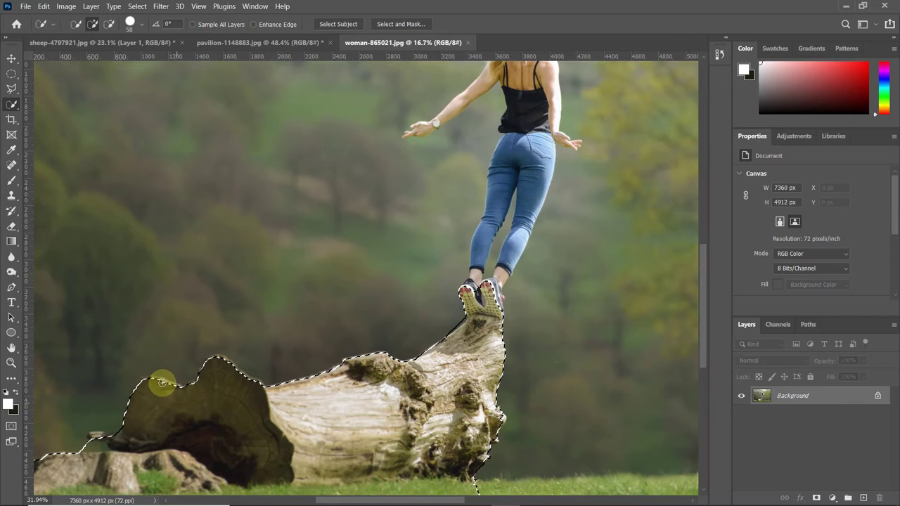
{"action": "scroll", "coordinate": [162, 383], "scroll_direction": "up", "scroll_amount": 2}
{"action": "mouse_move", "coordinate": [239, 400]}
{"action": "left_mouse_down"}
{"action": "mouse_move", "coordinate": [301, 283]}
{"action": "mouse_move", "coordinate": [283, 294]}
{"action": "left_mouse_up"}
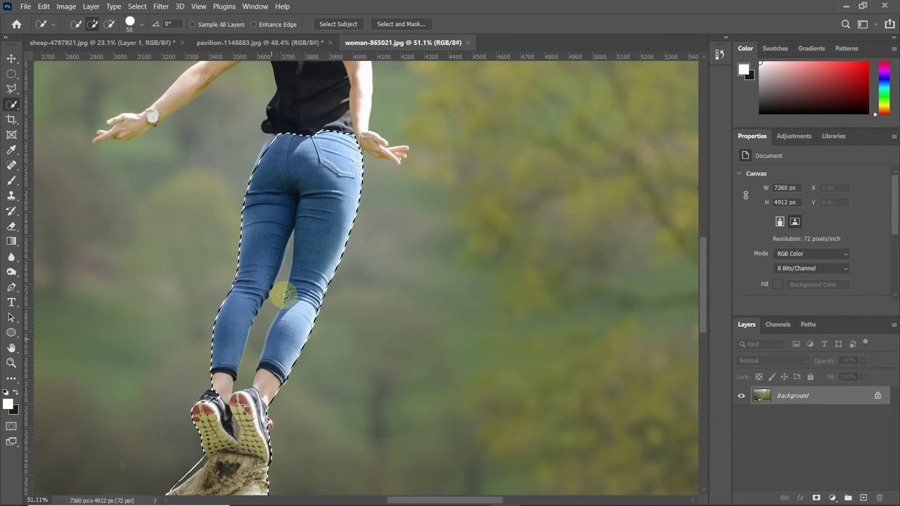
Add the woman's torso, upper arm and ponytail to the selection.
{"action": "scroll", "coordinate": [284, 295], "scroll_direction": "up", "scroll_amount": 3}
{"action": "left_click_drag", "start_coordinate": [286, 301], "coordinate": [271, 185]}
{"action": "left_click", "coordinate": [248, 233]}
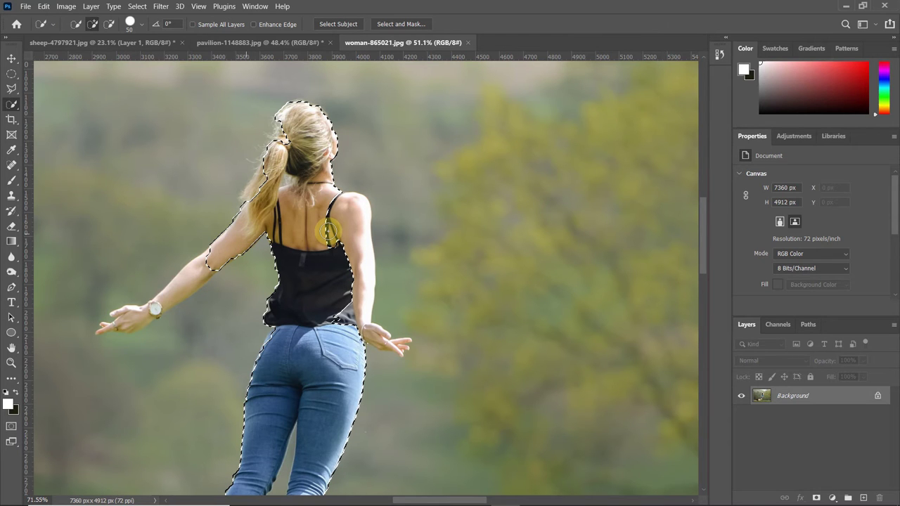
{"action": "scroll", "coordinate": [328, 232], "scroll_direction": "up", "scroll_amount": 1}
{"action": "left_click_drag", "start_coordinate": [329, 232], "coordinate": [281, 227]}
{"action": "scroll", "coordinate": [281, 227], "scroll_direction": "left", "scroll_amount": 2}
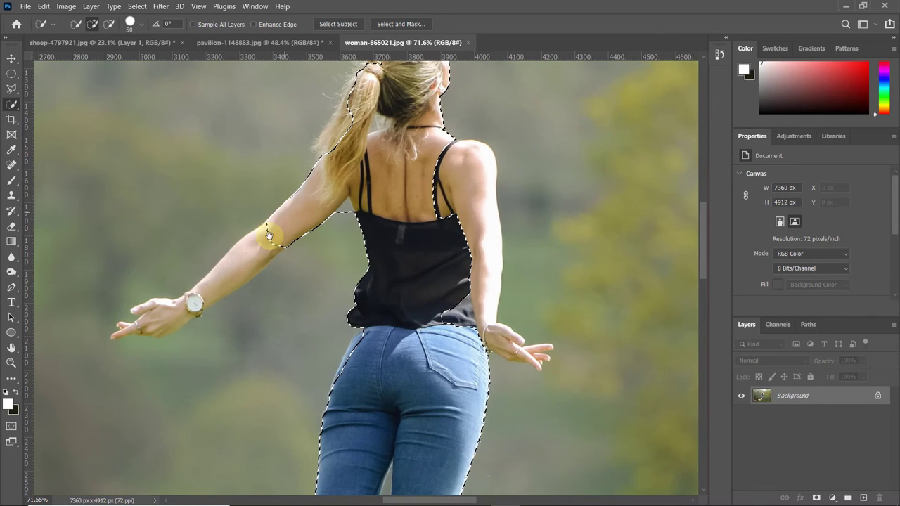
{"action": "scroll", "coordinate": [269, 235], "scroll_direction": "up", "scroll_amount": 2}
{"action": "scroll", "coordinate": [268, 234], "scroll_direction": "right", "scroll_amount": 2}
With a smaller brush, extend the selection along both arms, the hair and shoulder.
{"action": "key", "text": "["}
{"action": "mouse_move", "coordinate": [251, 281]}
{"action": "left_mouse_down"}
{"action": "mouse_move", "coordinate": [190, 357]}
{"action": "mouse_move", "coordinate": [85, 417]}
{"action": "mouse_move", "coordinate": [160, 377]}
{"action": "left_mouse_up"}
{"action": "mouse_move", "coordinate": [281, 234]}
{"action": "left_mouse_down"}
{"action": "mouse_move", "coordinate": [301, 201]}
{"action": "mouse_move", "coordinate": [433, 274]}
{"action": "mouse_move", "coordinate": [423, 388]}
{"action": "left_mouse_up"}
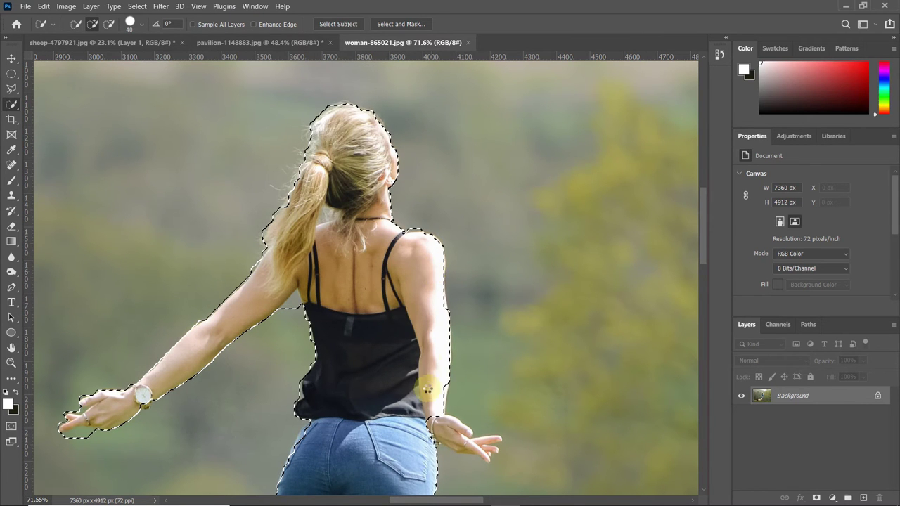
{"action": "scroll", "coordinate": [404, 319], "scroll_direction": "down", "scroll_amount": 3}
{"action": "scroll", "coordinate": [404, 319], "scroll_direction": "right", "scroll_amount": 1}
{"action": "left_click_drag", "start_coordinate": [415, 338], "coordinate": [455, 358]}
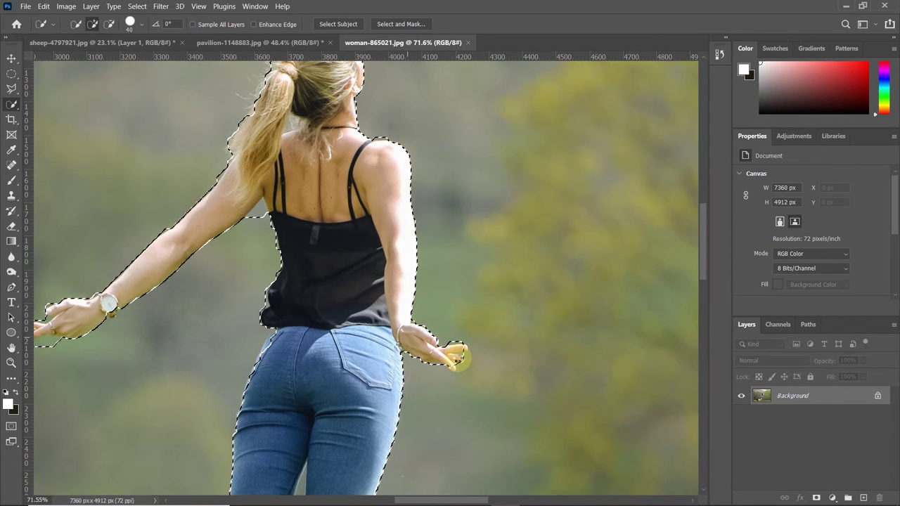
{"action": "scroll", "coordinate": [457, 358], "scroll_direction": "down", "scroll_amount": 2}
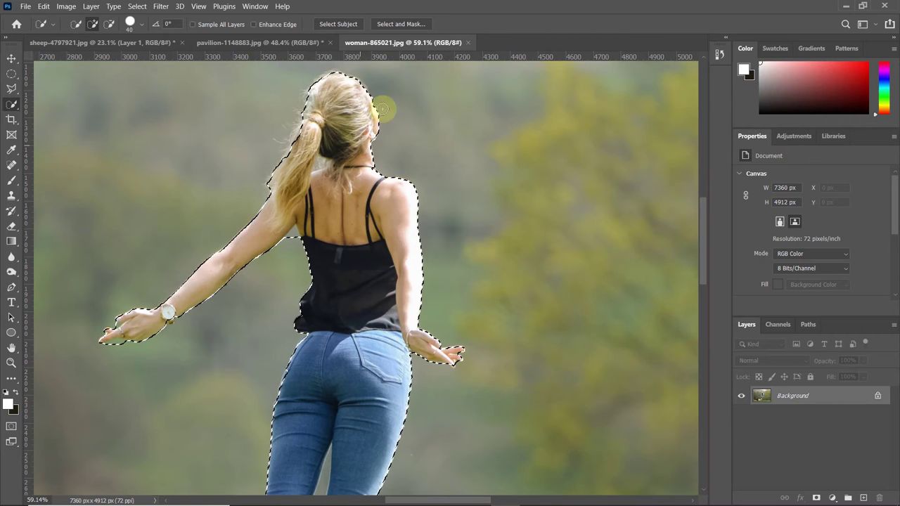
{"action": "left_click", "coordinate": [401, 24]}
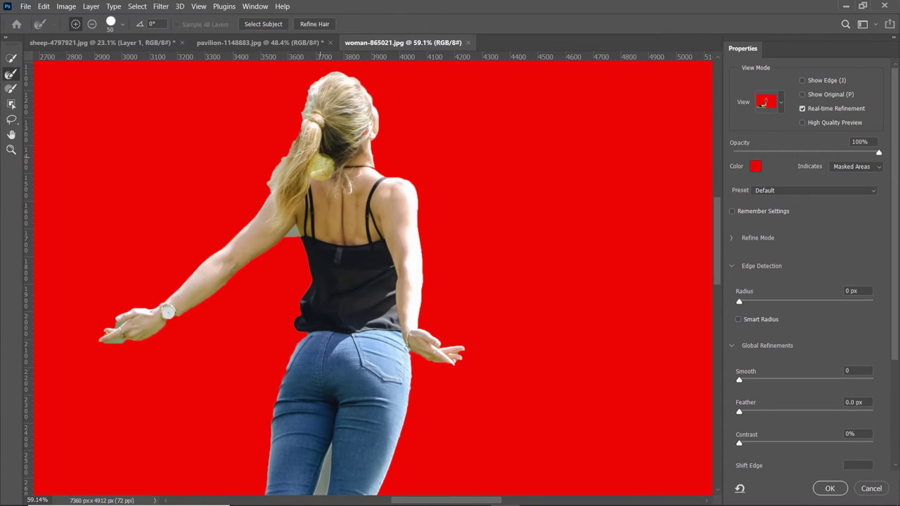
Refine the hair edge at the shoulder and mask out the gaps between the legs and ankles.
{"action": "left_click_drag", "start_coordinate": [320, 166], "coordinate": [298, 178]}
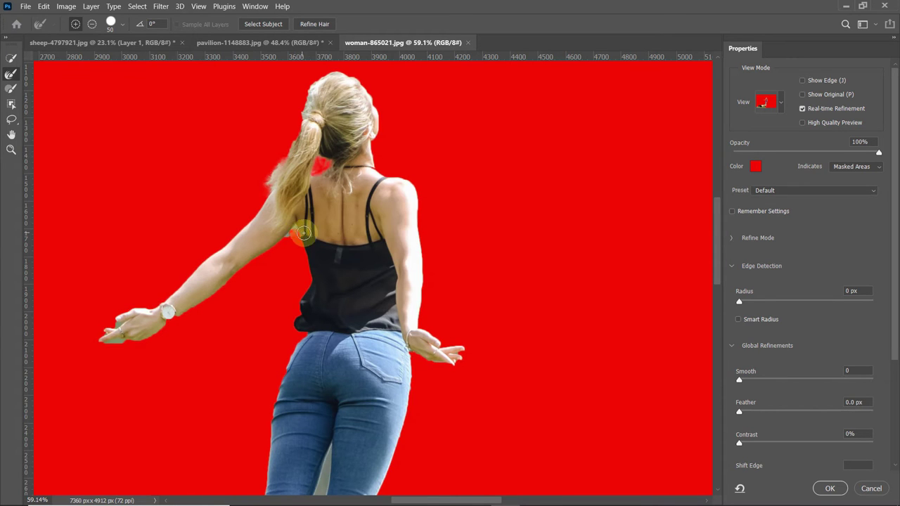
{"action": "scroll", "coordinate": [303, 233], "scroll_direction": "down", "scroll_amount": 5}
{"action": "left_click_drag", "start_coordinate": [274, 432], "coordinate": [302, 360]}
{"action": "left_click_drag", "start_coordinate": [278, 416], "coordinate": [315, 333]}
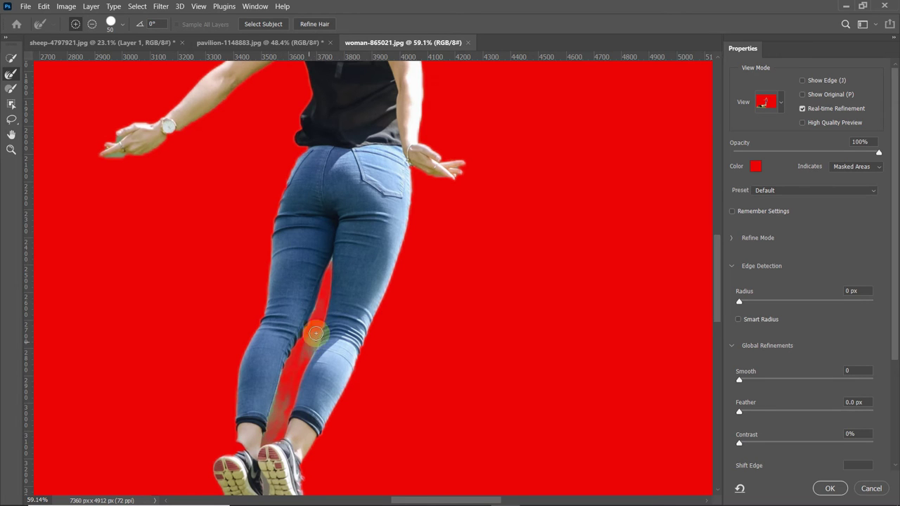
{"action": "scroll", "coordinate": [295, 368], "scroll_direction": "down", "scroll_amount": 5}
{"action": "left_click", "coordinate": [12, 58]}
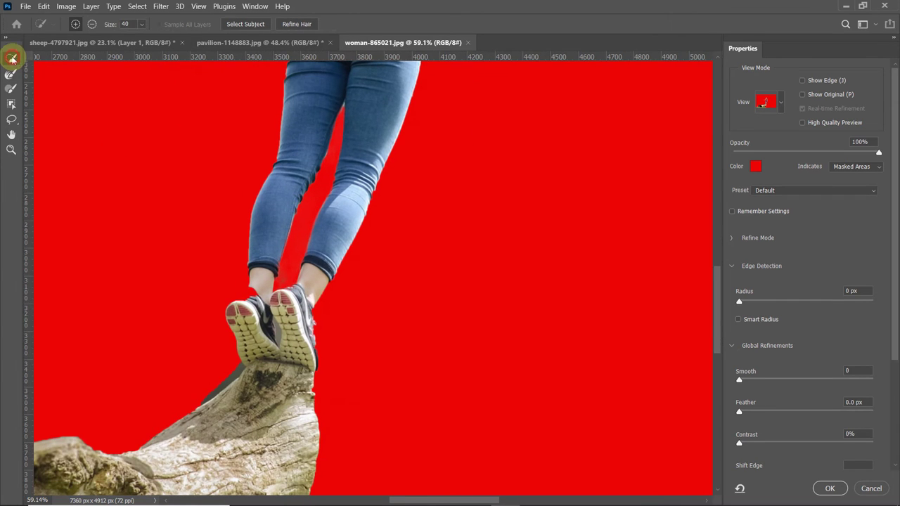
{"action": "left_click_drag", "start_coordinate": [259, 284], "coordinate": [250, 310]}
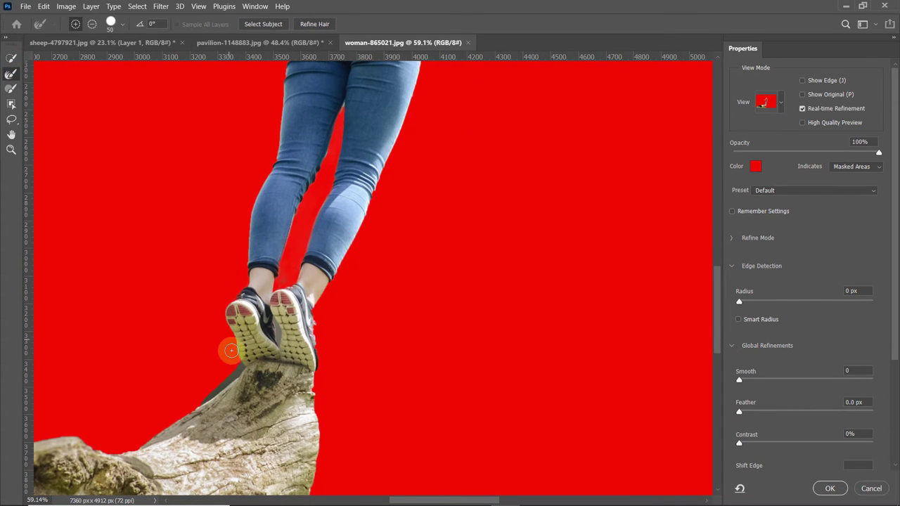
{"action": "scroll", "coordinate": [328, 305], "scroll_direction": "down", "scroll_amount": 3}
{"action": "mouse_move", "coordinate": [372, 282]}
{"action": "left_mouse_down"}
{"action": "mouse_move", "coordinate": [481, 200]}
{"action": "mouse_move", "coordinate": [322, 305]}
{"action": "left_mouse_up"}
Soften the left hair edge, clean up around the fingers, and accept the refined selection.
{"action": "scroll", "coordinate": [474, 164], "scroll_direction": "down", "scroll_amount": 3}
{"action": "scroll", "coordinate": [450, 217], "scroll_direction": "up", "scroll_amount": 6}
{"action": "scroll", "coordinate": [427, 183], "scroll_direction": "up", "scroll_amount": 6}
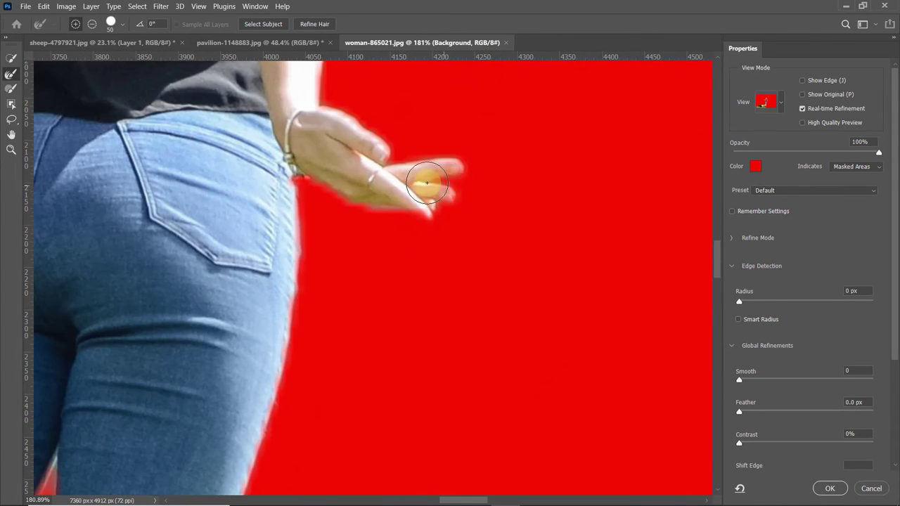
{"action": "mouse_move", "coordinate": [536, 253]}
{"action": "left_mouse_down"}
{"action": "mouse_move", "coordinate": [426, 316]}
{"action": "mouse_move", "coordinate": [534, 284]}
{"action": "mouse_move", "coordinate": [396, 364]}
{"action": "mouse_move", "coordinate": [347, 408]}
{"action": "mouse_move", "coordinate": [265, 181]}
{"action": "mouse_move", "coordinate": [150, 185]}
{"action": "left_mouse_up"}
{"action": "mouse_move", "coordinate": [107, 263]}
{"action": "left_mouse_down"}
{"action": "mouse_move", "coordinate": [140, 269]}
{"action": "mouse_move", "coordinate": [314, 191]}
{"action": "mouse_move", "coordinate": [233, 268]}
{"action": "mouse_move", "coordinate": [211, 56]}
{"action": "left_mouse_up"}
{"action": "scroll", "coordinate": [366, 242], "scroll_direction": "down", "scroll_amount": 5}
{"action": "scroll", "coordinate": [359, 195], "scroll_direction": "up", "scroll_amount": 3}
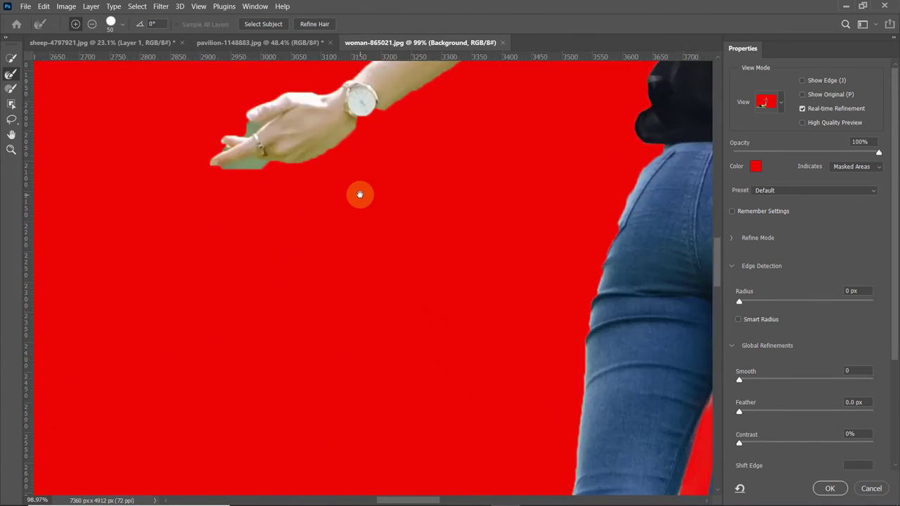
{"action": "scroll", "coordinate": [359, 195], "scroll_direction": "up", "scroll_amount": 2}
{"action": "scroll", "coordinate": [256, 145], "scroll_direction": "up", "scroll_amount": 2}
{"action": "left_click_drag", "start_coordinate": [270, 174], "coordinate": [282, 245]}
{"action": "scroll", "coordinate": [312, 225], "scroll_direction": "down", "scroll_amount": 1}
{"action": "scroll", "coordinate": [316, 231], "scroll_direction": "down", "scroll_amount": 2}
{"action": "scroll", "coordinate": [314, 213], "scroll_direction": "down", "scroll_amount": 2}
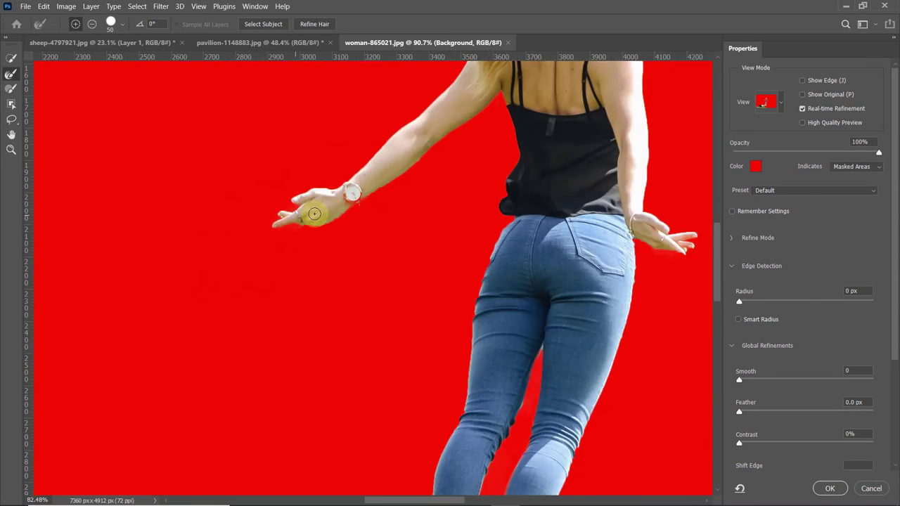
{"action": "scroll", "coordinate": [315, 213], "scroll_direction": "down", "scroll_amount": 4}
{"action": "scroll", "coordinate": [507, 277], "scroll_direction": "down", "scroll_amount": 1}
{"action": "left_click", "coordinate": [830, 489]}
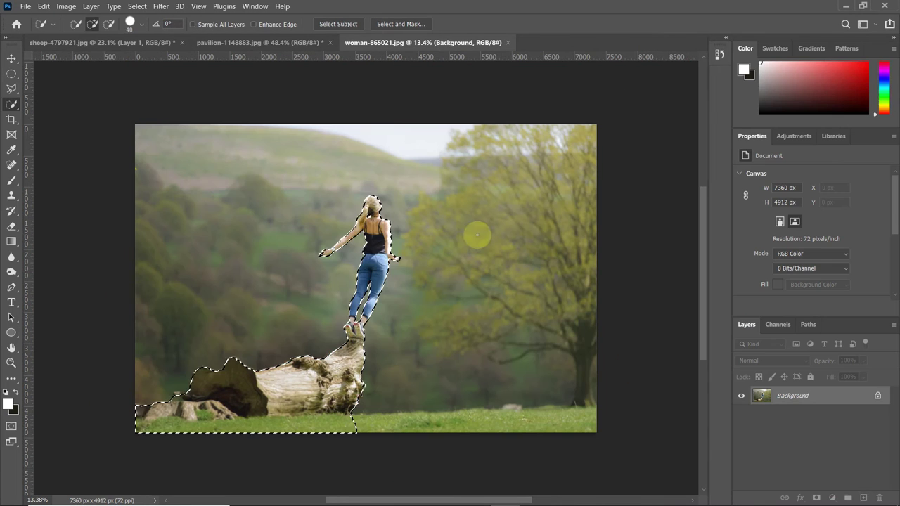
Drag the woman cutout into the pavilion composite as Layer 3 and start scaling it down.
{"action": "left_click", "coordinate": [12, 57]}
{"action": "mouse_move", "coordinate": [362, 274]}
{"action": "left_mouse_down"}
{"action": "mouse_move", "coordinate": [292, 37]}
{"action": "mouse_move", "coordinate": [323, 184]}
{"action": "left_mouse_up"}
{"action": "key", "text": "ctrl+t"}
{"action": "key", "text": "ctrl+minus"}
{"action": "key", "text": "ctrl+minus"}
{"action": "left_click_drag", "start_coordinate": [197, 111], "coordinate": [197, 275]}
Scale the woman-on-log cutout to 930 × 833 px and commit it in the lower-left corner.
{"action": "mouse_move", "coordinate": [231, 332]}
{"action": "left_mouse_down"}
{"action": "mouse_move", "coordinate": [299, 226]}
{"action": "mouse_move", "coordinate": [281, 209]}
{"action": "left_mouse_up"}
{"action": "scroll", "coordinate": [359, 234], "scroll_direction": "up", "scroll_amount": 5}
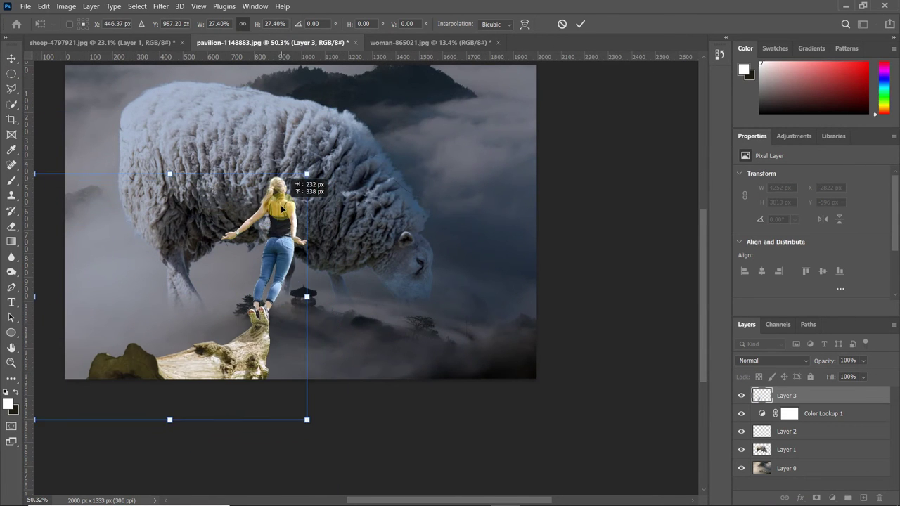
{"action": "left_click_drag", "start_coordinate": [307, 174], "coordinate": [267, 211]}
{"action": "mouse_move", "coordinate": [232, 282]}
{"action": "left_mouse_down"}
{"action": "mouse_move", "coordinate": [352, 249]}
{"action": "mouse_move", "coordinate": [208, 276]}
{"action": "mouse_move", "coordinate": [281, 211]}
{"action": "left_mouse_up"}
{"action": "mouse_move", "coordinate": [237, 261]}
{"action": "left_mouse_down"}
{"action": "mouse_move", "coordinate": [255, 284]}
{"action": "mouse_move", "coordinate": [317, 301]}
{"action": "left_mouse_up"}
{"action": "mouse_move", "coordinate": [279, 232]}
{"action": "left_mouse_down"}
{"action": "mouse_move", "coordinate": [223, 232]}
{"action": "mouse_move", "coordinate": [227, 269]}
{"action": "left_mouse_up"}
{"action": "mouse_move", "coordinate": [211, 160]}
{"action": "left_mouse_down"}
{"action": "mouse_move", "coordinate": [237, 218]}
{"action": "mouse_move", "coordinate": [230, 234]}
{"action": "left_mouse_up"}
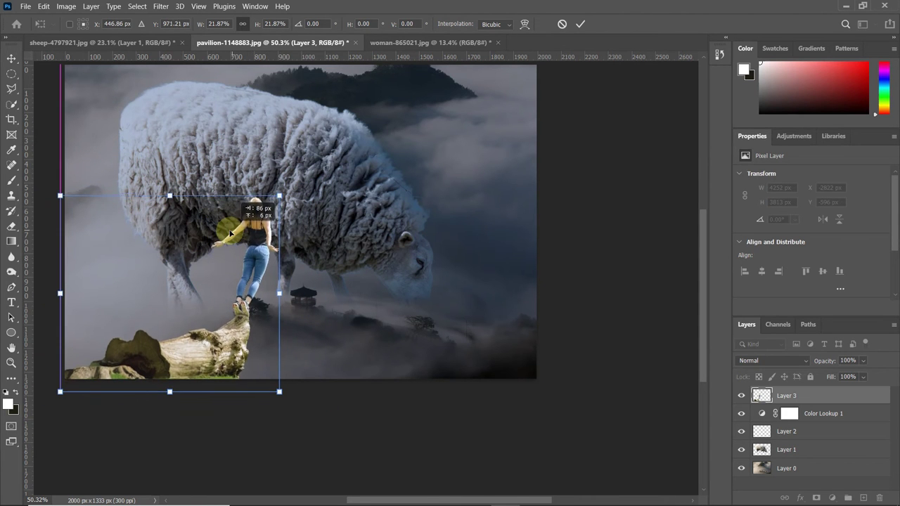
{"action": "left_click", "coordinate": [583, 25]}
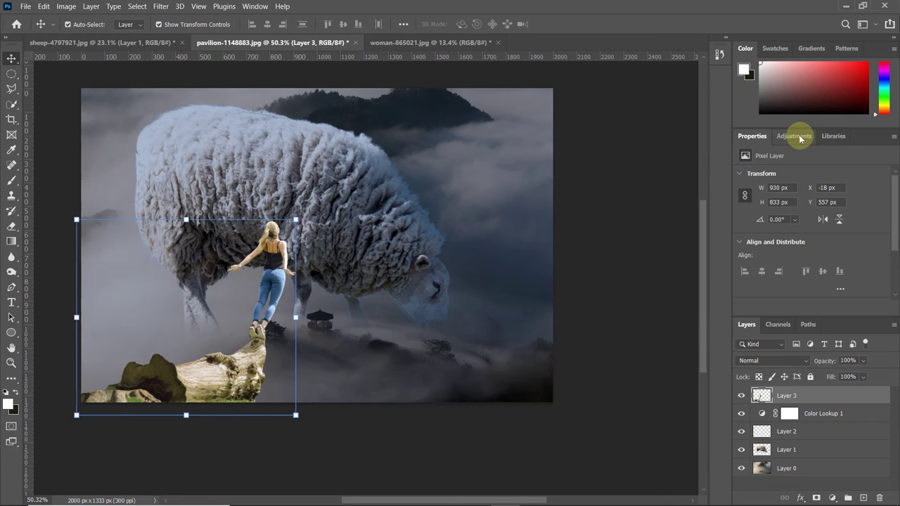
Add a bluer-midtone Color Balance clipped to the woman layer and merge it in.
{"action": "left_click", "coordinate": [794, 136]}
{"action": "left_click", "coordinate": [773, 176]}
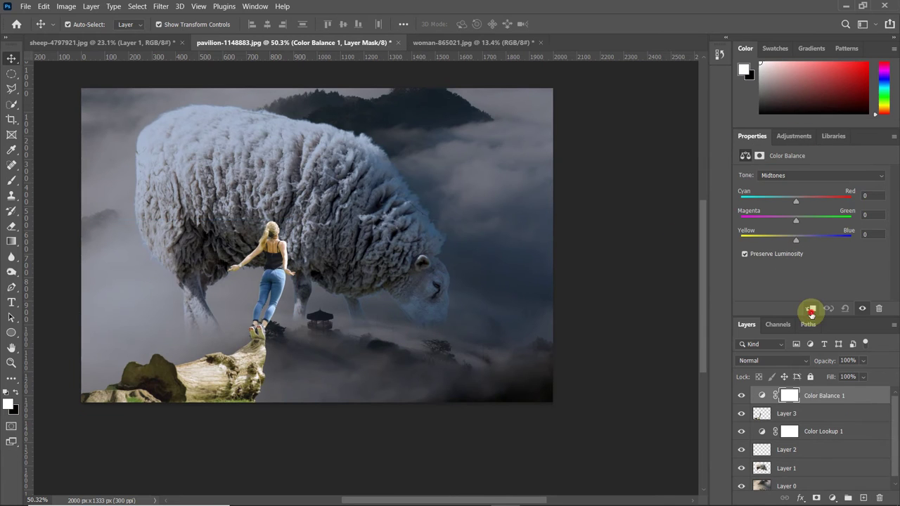
{"action": "mouse_move", "coordinate": [818, 242]}
{"action": "left_mouse_down"}
{"action": "mouse_move", "coordinate": [827, 239]}
{"action": "mouse_move", "coordinate": [778, 221]}
{"action": "mouse_move", "coordinate": [801, 222]}
{"action": "left_mouse_up"}
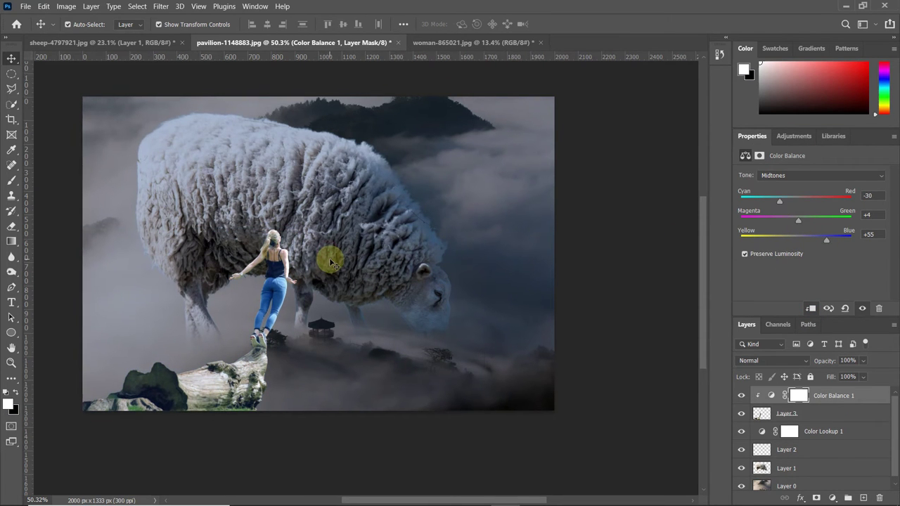
{"action": "scroll", "coordinate": [327, 206], "scroll_direction": "up", "scroll_amount": 2}
{"action": "left_click", "coordinate": [803, 396]}
{"action": "left_click", "coordinate": [806, 415], "text": "shift"}
{"action": "key", "text": "ctrl+e"}
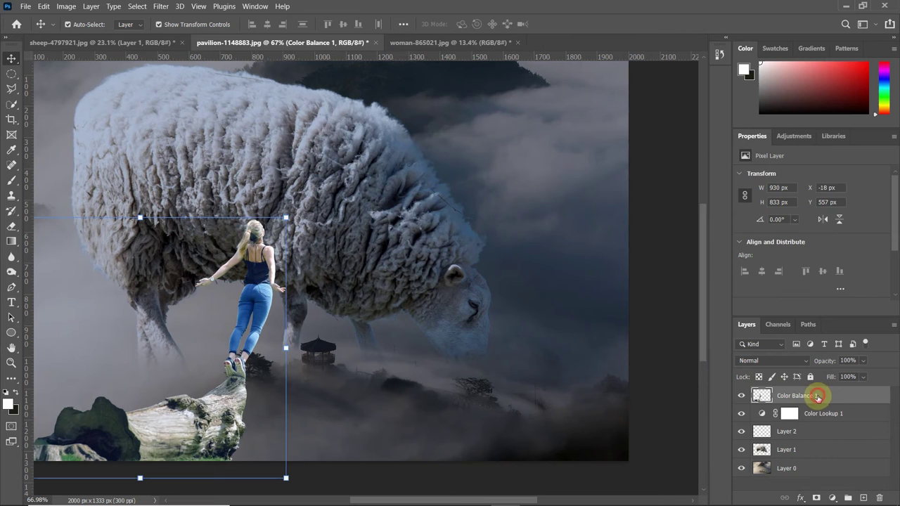
Add a Moonlight Color Lookup clipped to the woman layer at 42% opacity.
{"action": "left_click", "coordinate": [835, 498]}
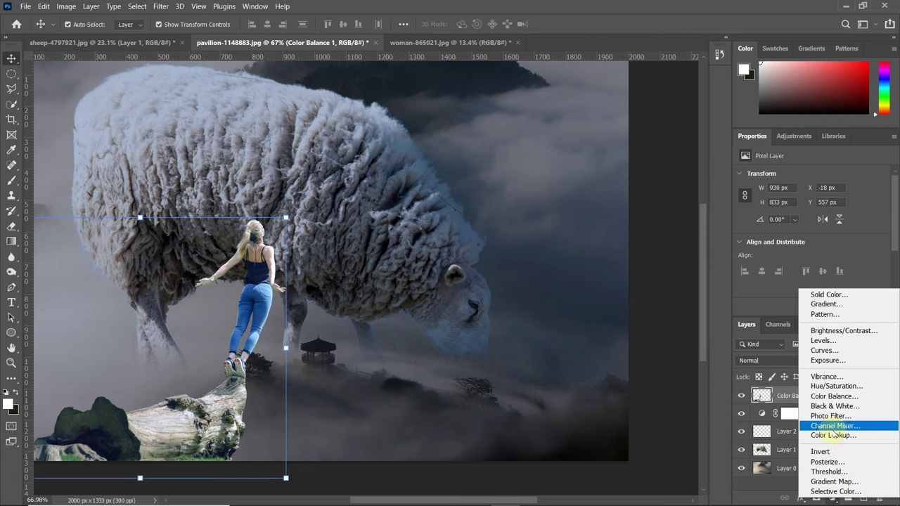
{"action": "left_click", "coordinate": [833, 434]}
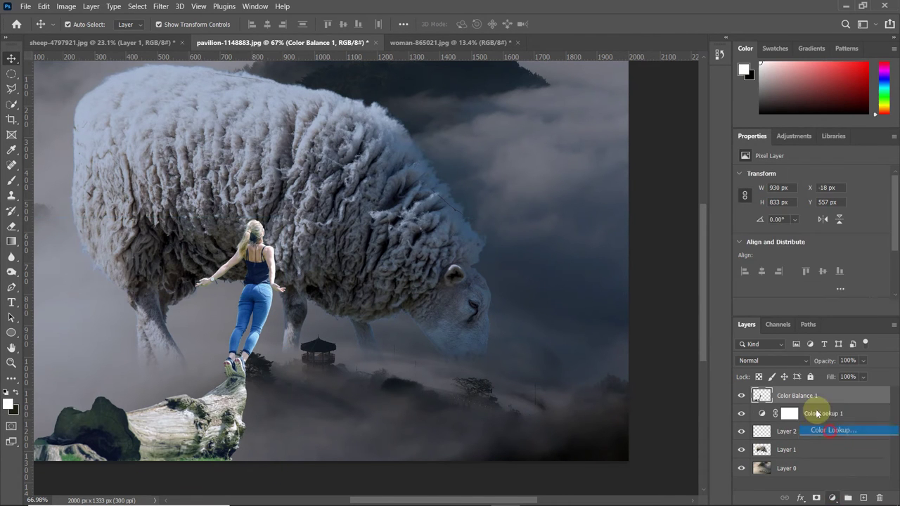
{"action": "left_click", "coordinate": [833, 176]}
{"action": "left_click", "coordinate": [806, 238]}
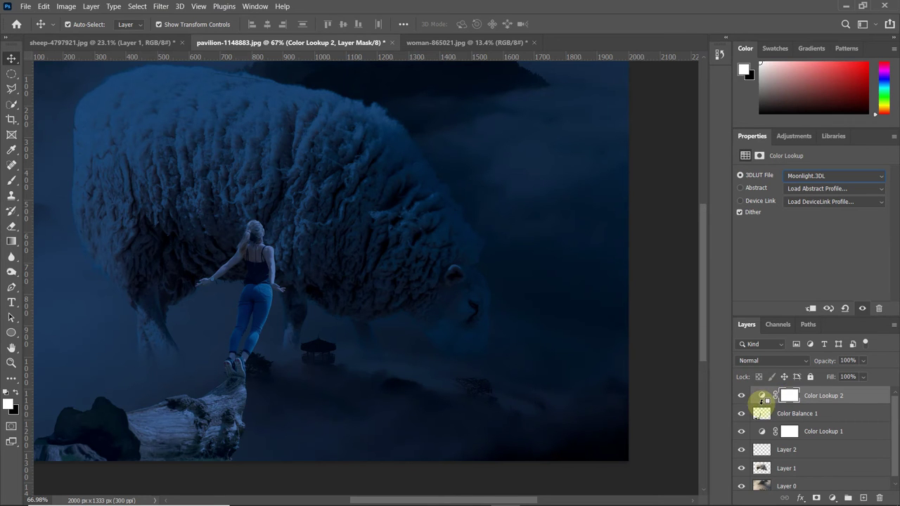
{"action": "left_click", "coordinate": [761, 401], "text": "alt"}
{"action": "left_click_drag", "start_coordinate": [854, 374], "coordinate": [846, 375]}
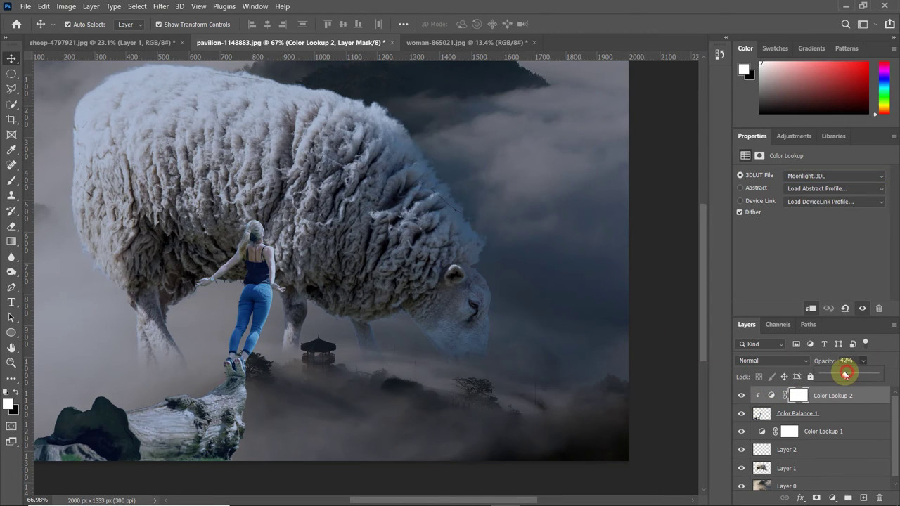
Merge Color Lookup 2 down into the woman-and-log layer.
{"action": "left_click", "coordinate": [686, 291]}
{"action": "scroll", "coordinate": [570, 294], "scroll_direction": "down", "scroll_amount": 2}
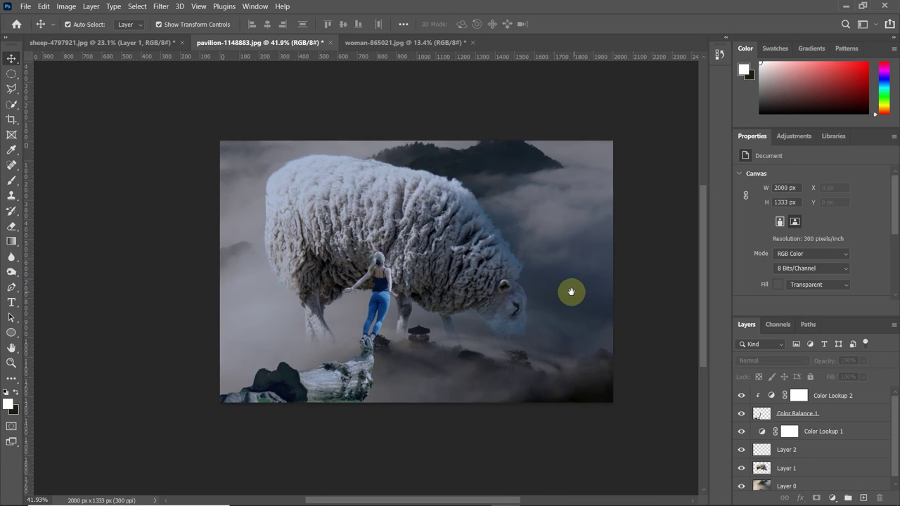
{"action": "scroll", "coordinate": [237, 346], "scroll_direction": "up", "scroll_amount": 3}
{"action": "left_click", "coordinate": [9, 230]}
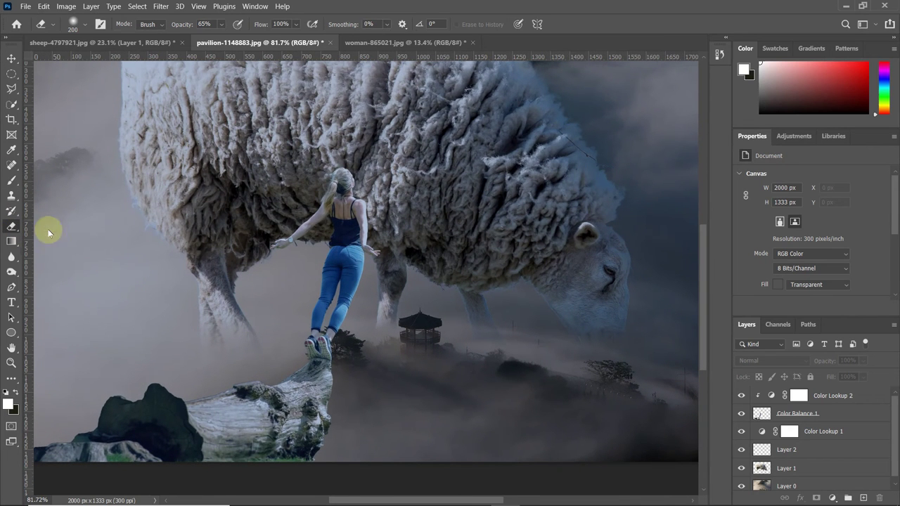
{"action": "left_click", "coordinate": [826, 398]}
{"action": "key", "text": "ctrl+e"}
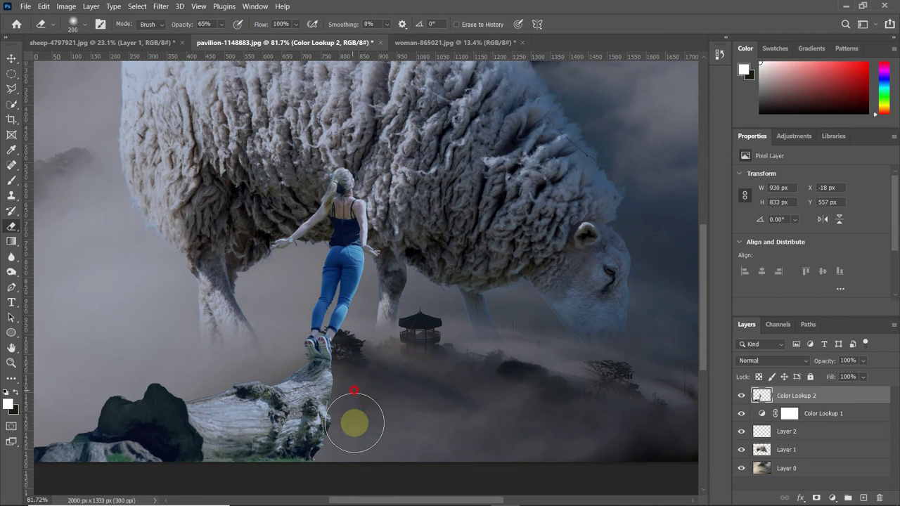
Erase the dark rock's lower edges softly into the mist with the Eraser.
{"action": "left_click_drag", "start_coordinate": [230, 365], "coordinate": [40, 384]}
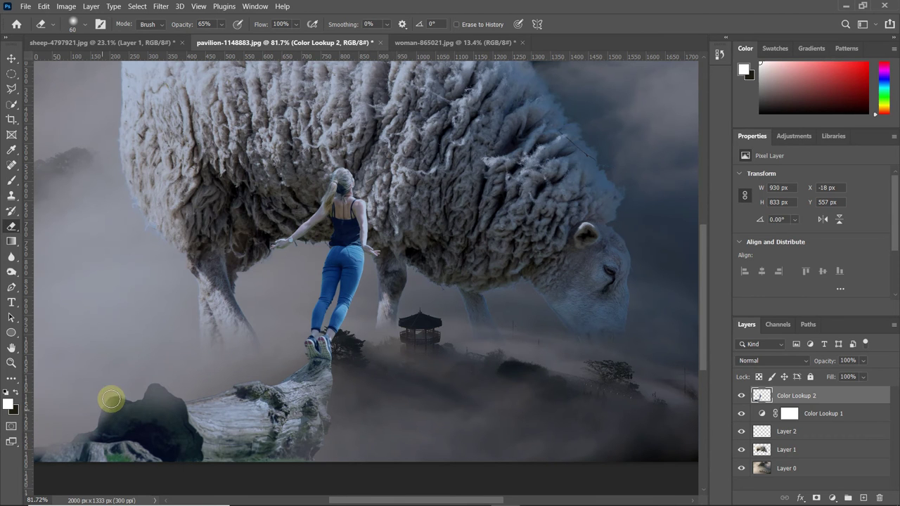
{"action": "scroll", "coordinate": [367, 322], "scroll_direction": "up", "scroll_amount": 3}
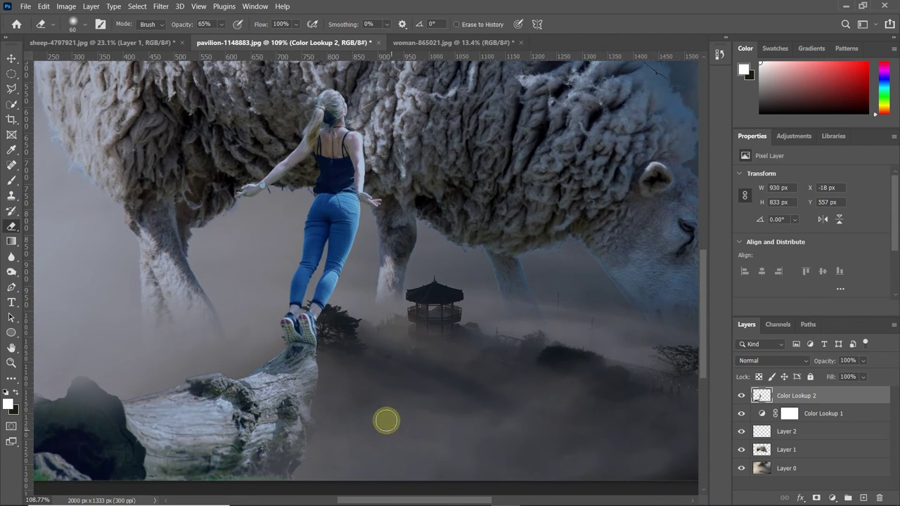
{"action": "scroll", "coordinate": [386, 421], "scroll_direction": "down", "scroll_amount": 3}
{"action": "scroll", "coordinate": [377, 376], "scroll_direction": "down", "scroll_amount": 1}
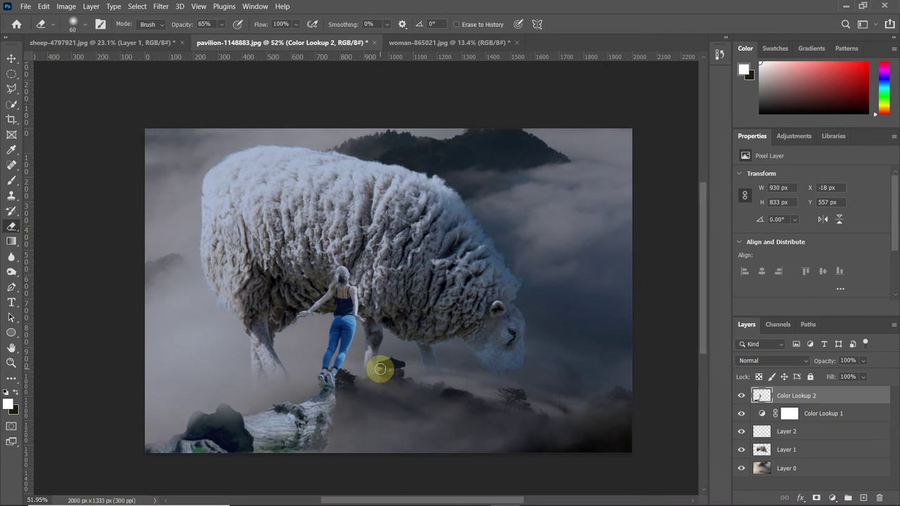
{"action": "scroll", "coordinate": [379, 369], "scroll_direction": "up", "scroll_amount": 1}
{"action": "scroll", "coordinate": [577, 336], "scroll_direction": "right", "scroll_amount": 1}
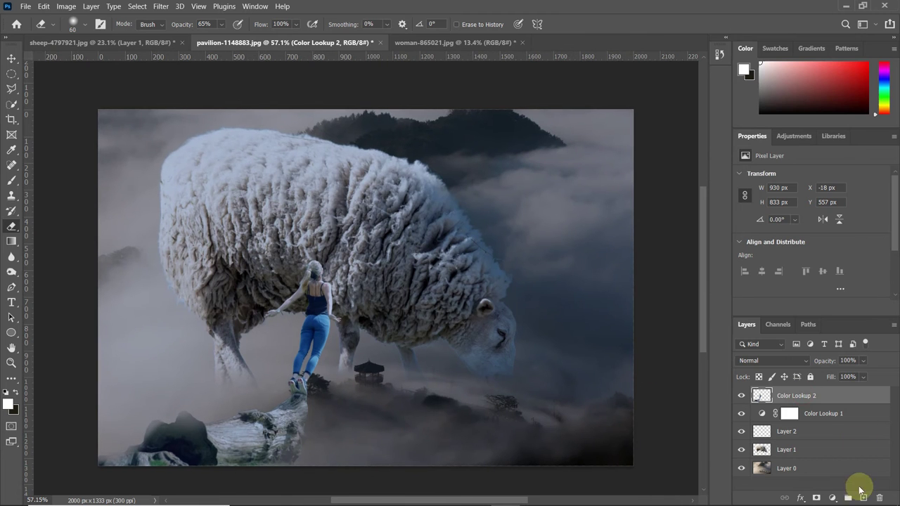
Add a mid-grey Solid Color fill layer over the whole scene.
{"action": "left_click", "coordinate": [864, 498]}
{"action": "left_click", "coordinate": [834, 497]}
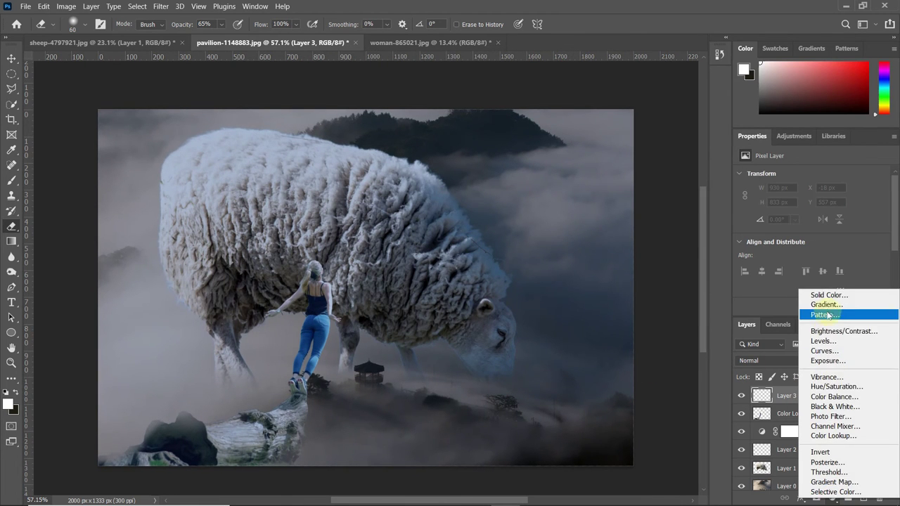
{"action": "left_click", "coordinate": [813, 296]}
{"action": "left_click_drag", "start_coordinate": [649, 134], "coordinate": [570, 105]}
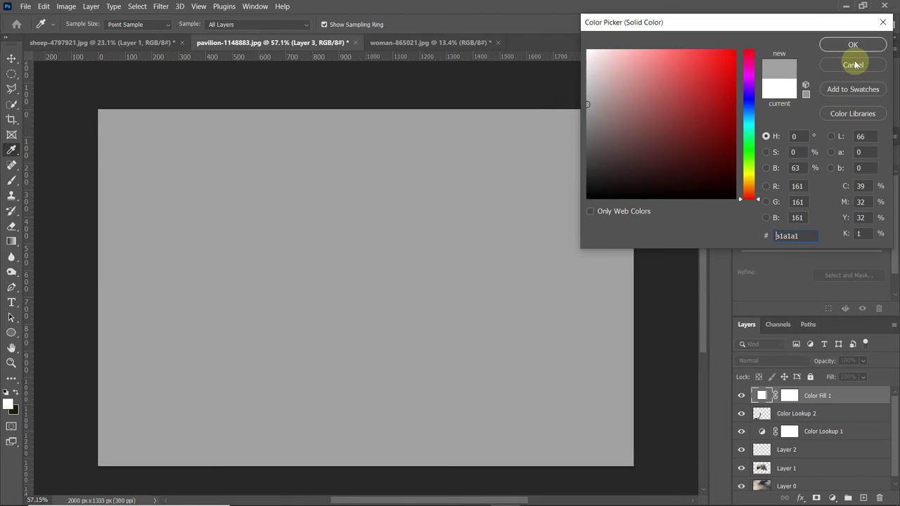
{"action": "left_click", "coordinate": [853, 44]}
Set the grey fill to Linear Dodge (Add) at 13% and select all layers to Layer 0.
{"action": "left_click_drag", "start_coordinate": [845, 374], "coordinate": [833, 375]}
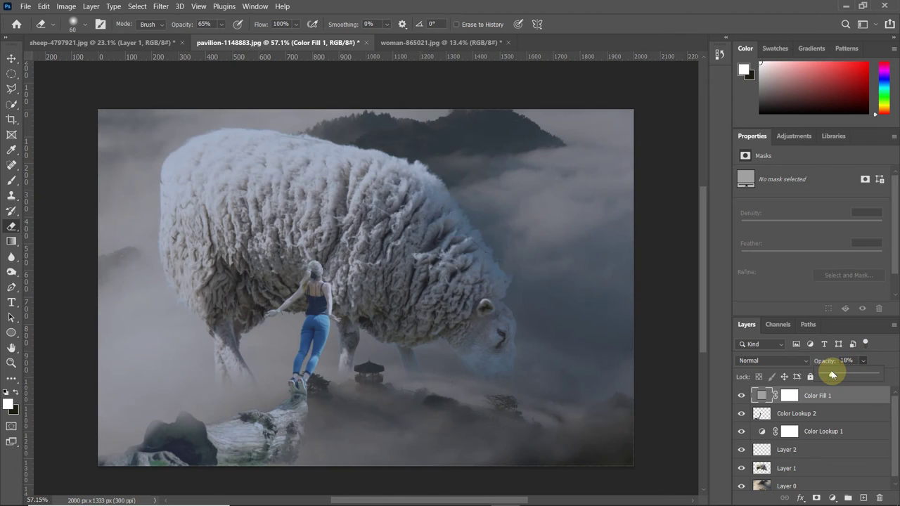
{"action": "left_click", "coordinate": [802, 361]}
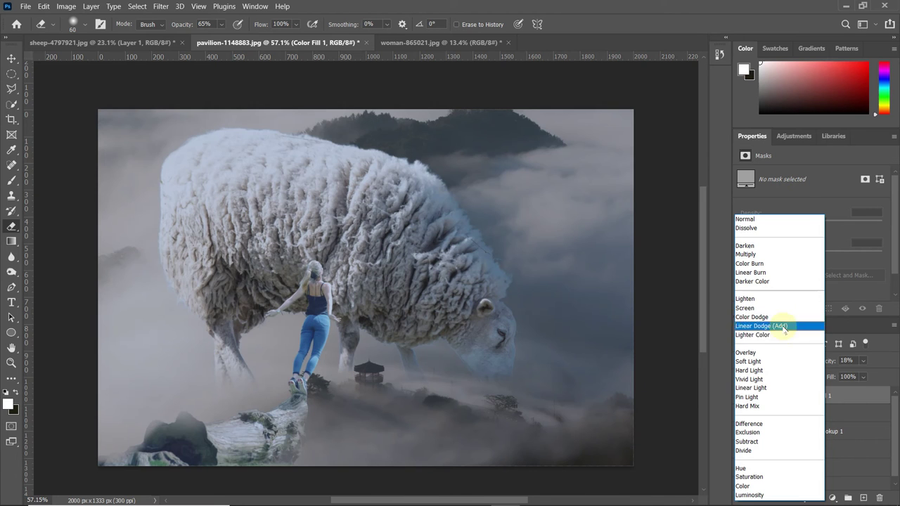
{"action": "left_click", "coordinate": [785, 326]}
{"action": "mouse_move", "coordinate": [863, 361]}
{"action": "left_mouse_down"}
{"action": "mouse_move", "coordinate": [846, 376]}
{"action": "mouse_move", "coordinate": [878, 374]}
{"action": "mouse_move", "coordinate": [846, 377]}
{"action": "left_mouse_up"}
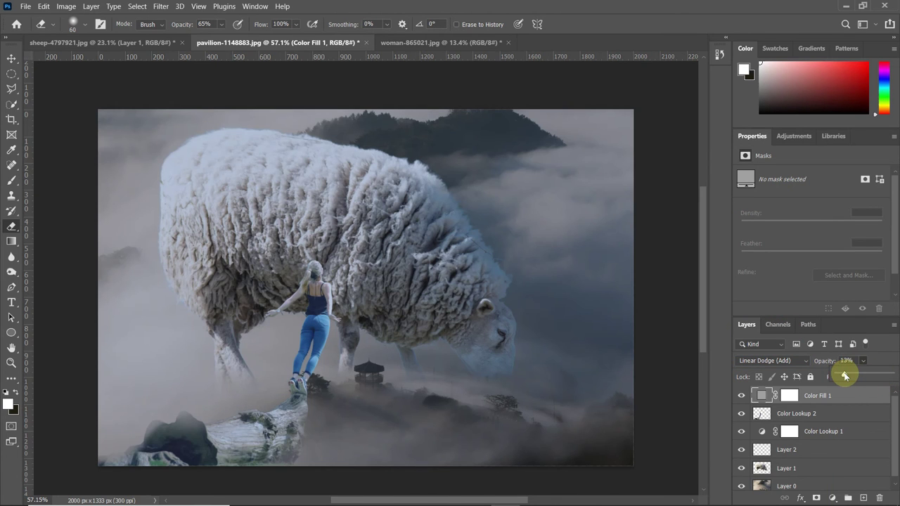
{"action": "left_click", "coordinate": [844, 403]}
{"action": "left_click", "coordinate": [840, 482], "text": "shift"}
Convert the selected layers to a smart object and add Brightness/Contrast with Contrast 54.
{"action": "right_click", "coordinate": [833, 438]}
{"action": "key", "text": "Escape"}
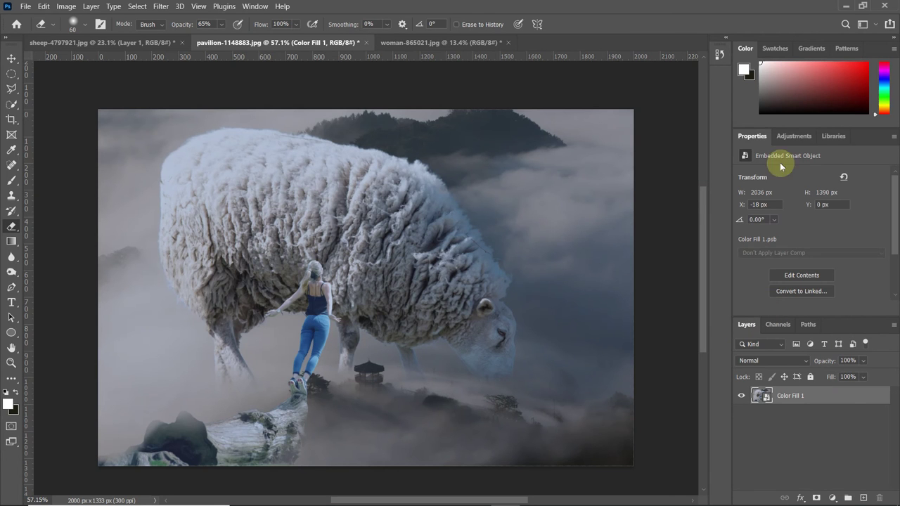
{"action": "left_click", "coordinate": [795, 135]}
{"action": "left_click", "coordinate": [763, 161]}
{"action": "mouse_move", "coordinate": [811, 226]}
{"action": "left_mouse_down"}
{"action": "mouse_move", "coordinate": [739, 231]}
{"action": "mouse_move", "coordinate": [850, 232]}
{"action": "mouse_move", "coordinate": [788, 232]}
{"action": "mouse_move", "coordinate": [809, 209]}
{"action": "left_mouse_up"}
Add Hue/Saturation at Saturation +36, Lightness -8, then merge all three layers.
{"action": "left_click", "coordinate": [794, 136]}
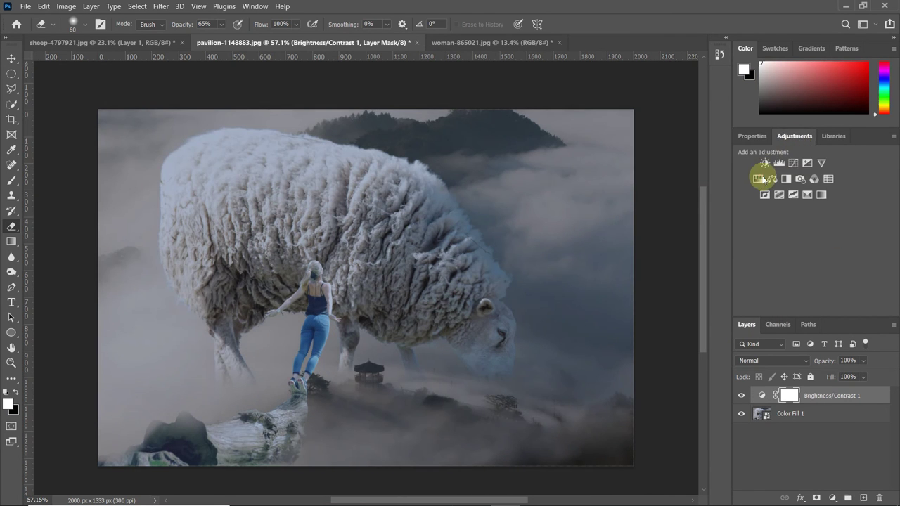
{"action": "left_click", "coordinate": [764, 178]}
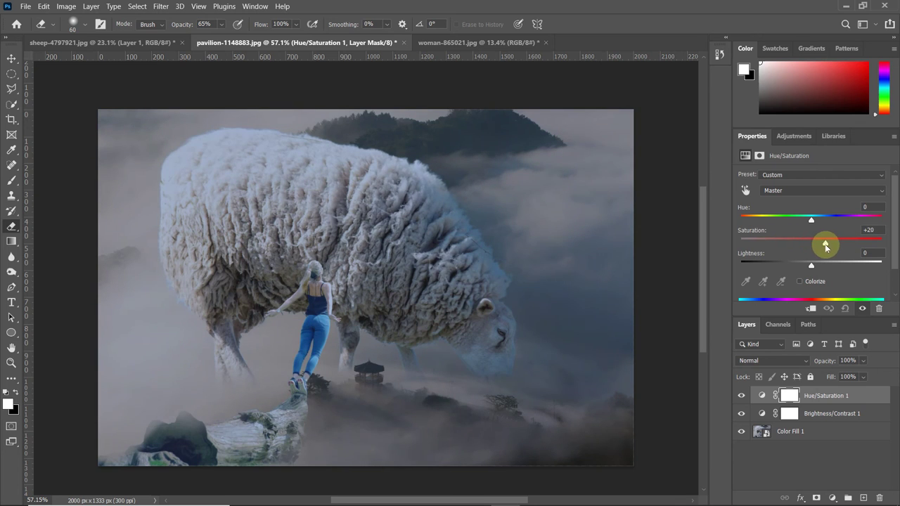
{"action": "left_click_drag", "start_coordinate": [810, 267], "coordinate": [806, 266]}
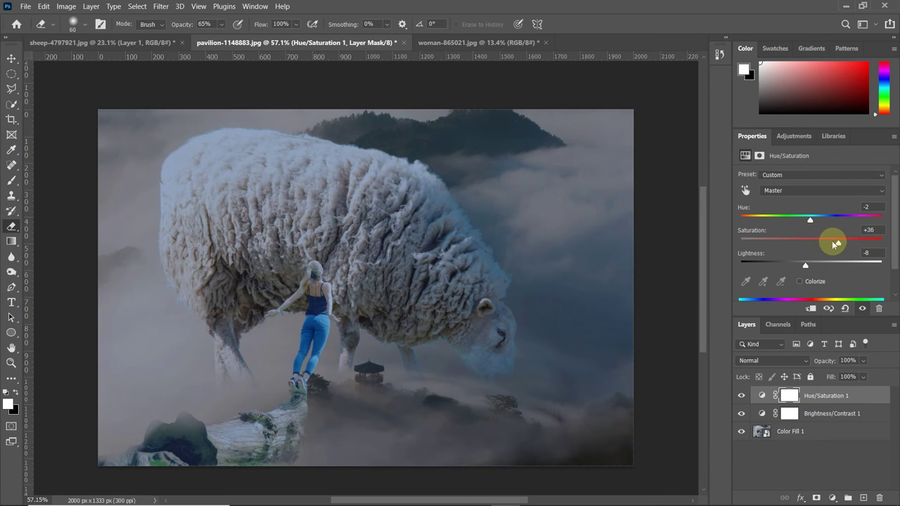
{"action": "left_click", "coordinate": [823, 431], "text": "shift"}
{"action": "key", "text": "ctrl+e"}
{"action": "scroll", "coordinate": [493, 313], "scroll_direction": "up", "scroll_amount": 2}
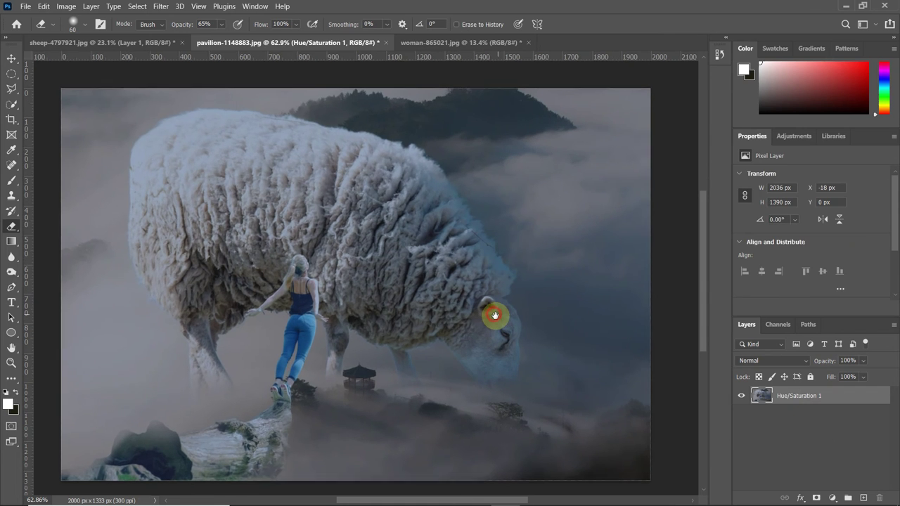
{"action": "scroll", "coordinate": [491, 308], "scroll_direction": "up", "scroll_amount": 2}
{"action": "scroll", "coordinate": [428, 293], "scroll_direction": "up", "scroll_amount": 1}
{"action": "mouse_move", "coordinate": [434, 354]}
{"action": "left_mouse_down"}
{"action": "mouse_move", "coordinate": [440, 298]}
{"action": "mouse_move", "coordinate": [528, 385]}
{"action": "left_mouse_up"}
{"action": "mouse_move", "coordinate": [490, 301]}
{"action": "left_mouse_down"}
{"action": "mouse_move", "coordinate": [549, 345]}
{"action": "mouse_move", "coordinate": [556, 277]}
{"action": "left_mouse_up"}
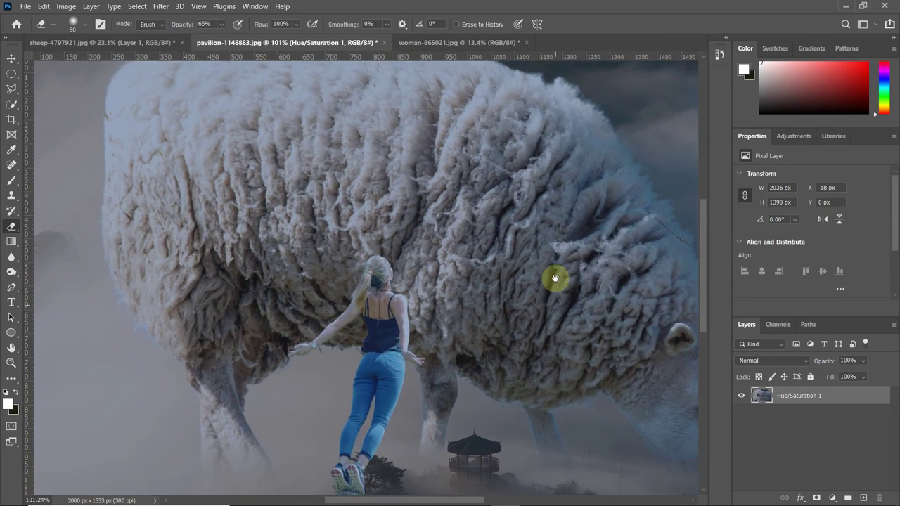
{"action": "scroll", "coordinate": [554, 275], "scroll_direction": "down", "scroll_amount": 2}
{"action": "scroll", "coordinate": [532, 385], "scroll_direction": "up", "scroll_amount": 2}
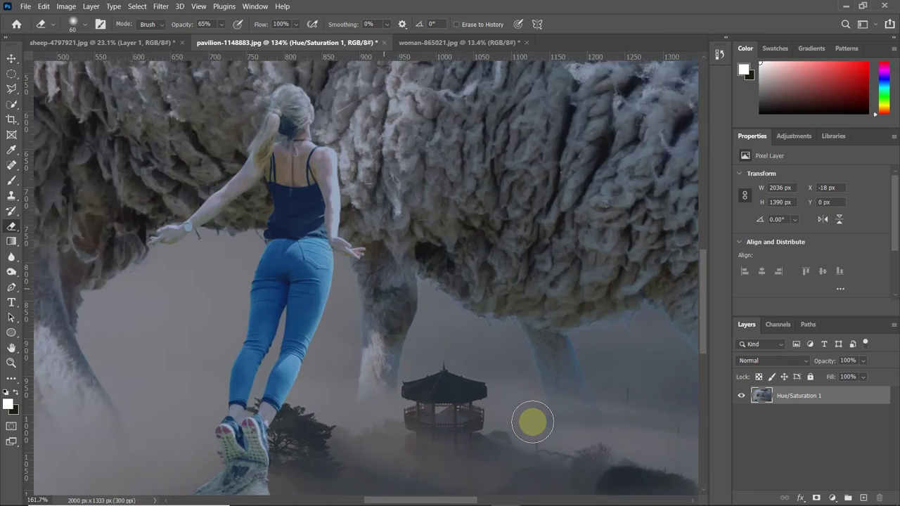
{"action": "scroll", "coordinate": [530, 422], "scroll_direction": "up", "scroll_amount": 2}
{"action": "scroll", "coordinate": [500, 344], "scroll_direction": "up", "scroll_amount": 1}
{"action": "mouse_move", "coordinate": [518, 328]}
{"action": "left_mouse_down"}
{"action": "mouse_move", "coordinate": [384, 334]}
{"action": "mouse_move", "coordinate": [485, 358]}
{"action": "mouse_move", "coordinate": [458, 354]}
{"action": "mouse_move", "coordinate": [514, 332]}
{"action": "mouse_move", "coordinate": [379, 342]}
{"action": "mouse_move", "coordinate": [448, 328]}
{"action": "left_mouse_up"}
{"action": "mouse_move", "coordinate": [288, 327]}
{"action": "left_mouse_down"}
{"action": "mouse_move", "coordinate": [358, 328]}
{"action": "mouse_move", "coordinate": [418, 378]}
{"action": "left_mouse_up"}
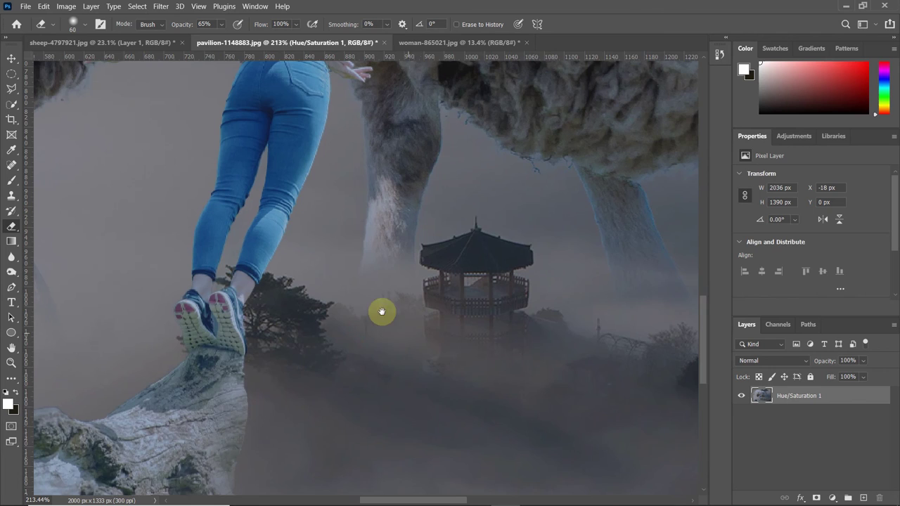
{"action": "left_click_drag", "start_coordinate": [382, 312], "coordinate": [476, 418]}
{"action": "mouse_move", "coordinate": [343, 265]}
{"action": "left_mouse_down"}
{"action": "mouse_move", "coordinate": [445, 370]}
{"action": "mouse_move", "coordinate": [532, 382]}
{"action": "left_mouse_up"}
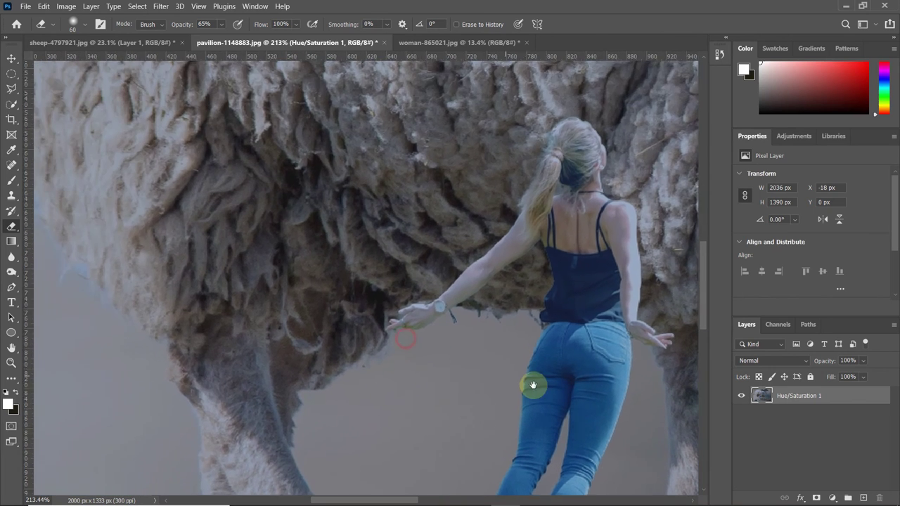
{"action": "mouse_move", "coordinate": [414, 372]}
{"action": "left_mouse_down"}
{"action": "mouse_move", "coordinate": [526, 255]}
{"action": "mouse_move", "coordinate": [485, 184]}
{"action": "left_mouse_up"}
{"action": "scroll", "coordinate": [472, 203], "scroll_direction": "down", "scroll_amount": 3}
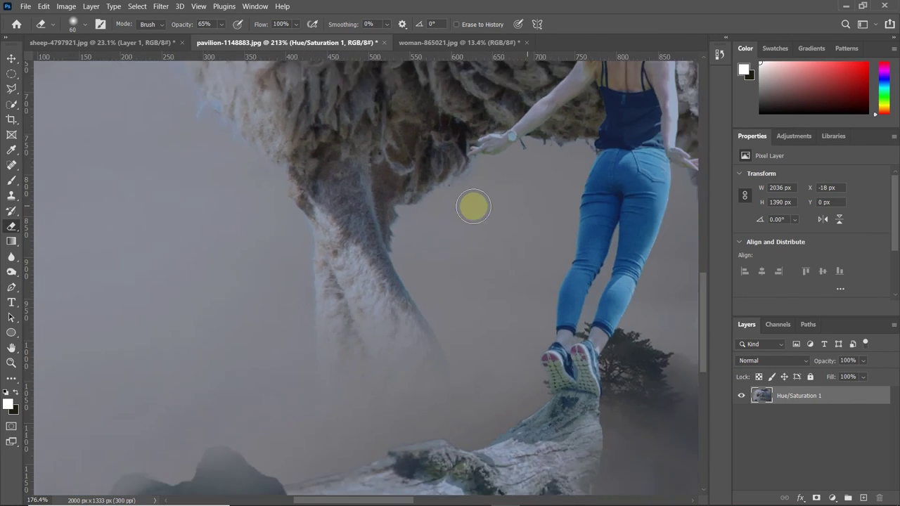
{"action": "scroll", "coordinate": [513, 232], "scroll_direction": "down", "scroll_amount": 2}
{"action": "scroll", "coordinate": [553, 261], "scroll_direction": "down", "scroll_amount": 2}
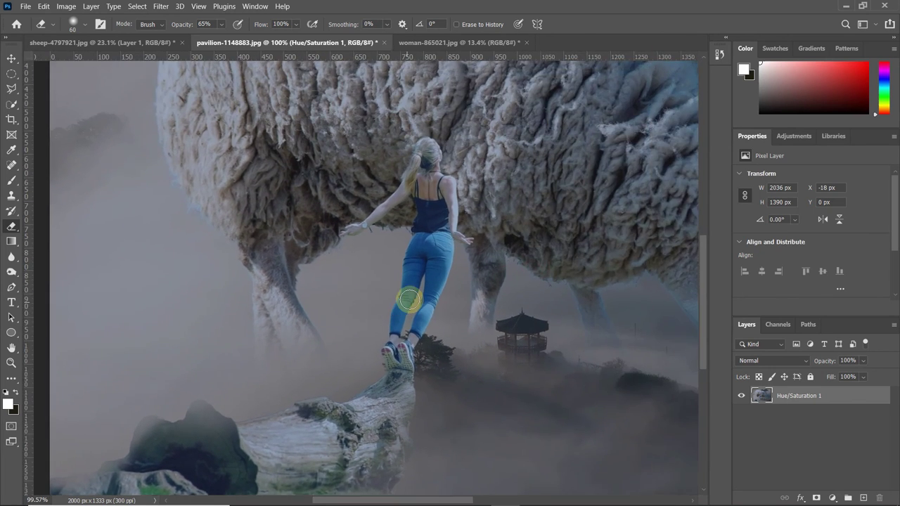
{"action": "scroll", "coordinate": [406, 302], "scroll_direction": "down", "scroll_amount": 2}
{"action": "scroll", "coordinate": [427, 291], "scroll_direction": "down", "scroll_amount": 2}
{"action": "scroll", "coordinate": [351, 322], "scroll_direction": "down", "scroll_amount": 1}
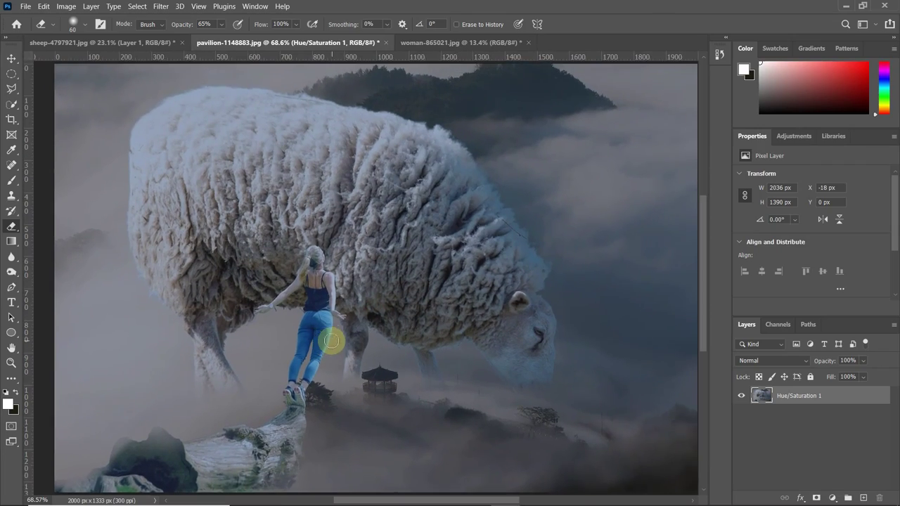
{"action": "scroll", "coordinate": [345, 332], "scroll_direction": "down", "scroll_amount": 2}
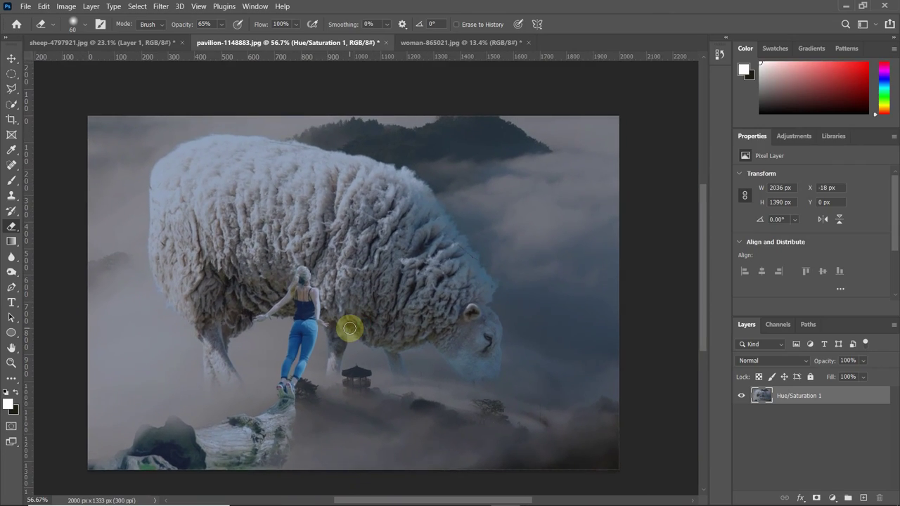